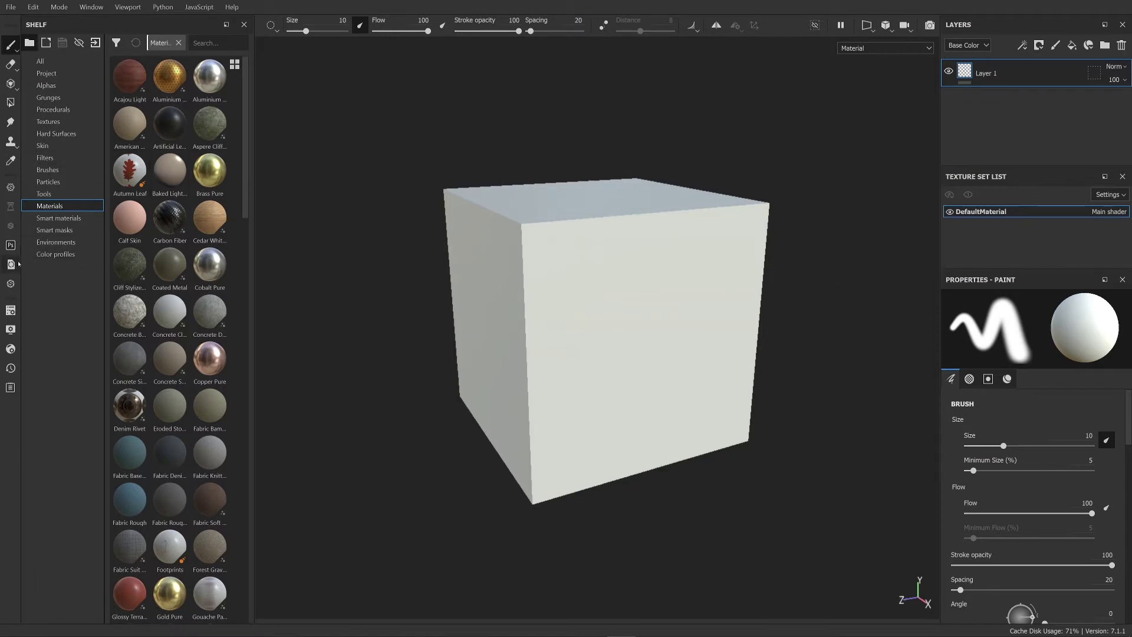
Step: Bake the mesh maps for DefaultMaterial at output size 512, with every map except ID
click(10, 329)
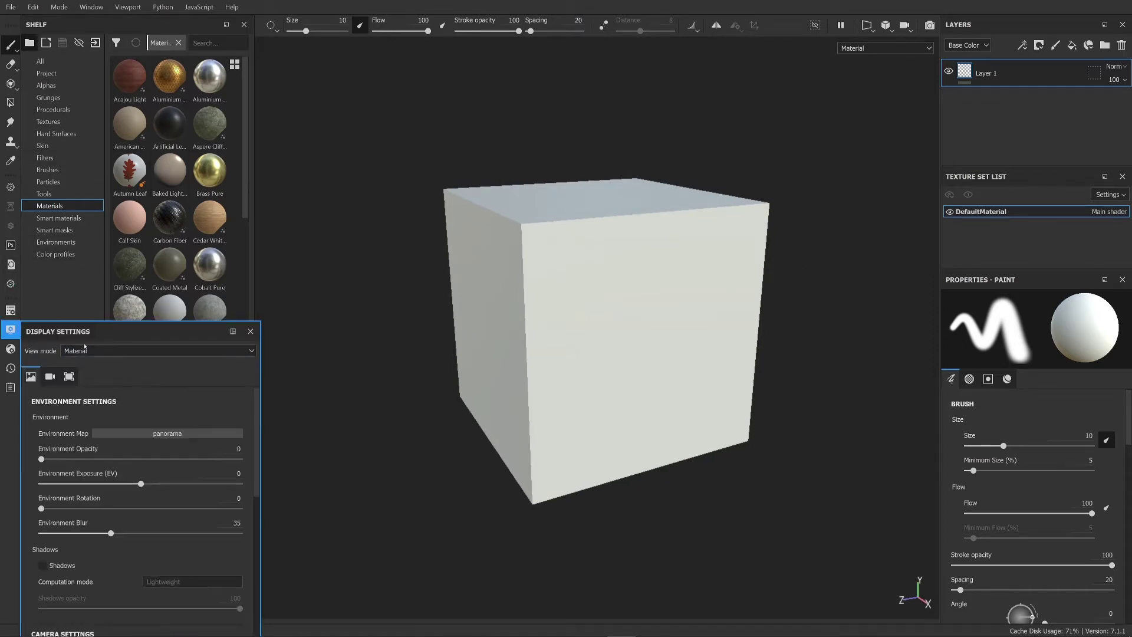
click(10, 310)
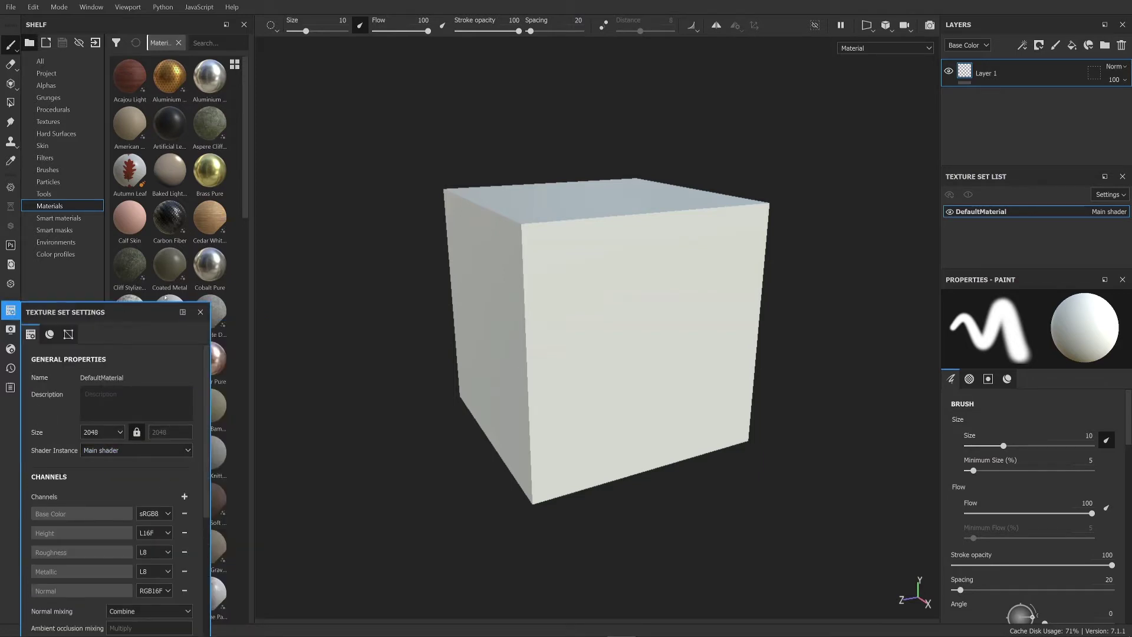
drag(165, 312, 408, 135)
scroll(318, 477, down, 3)
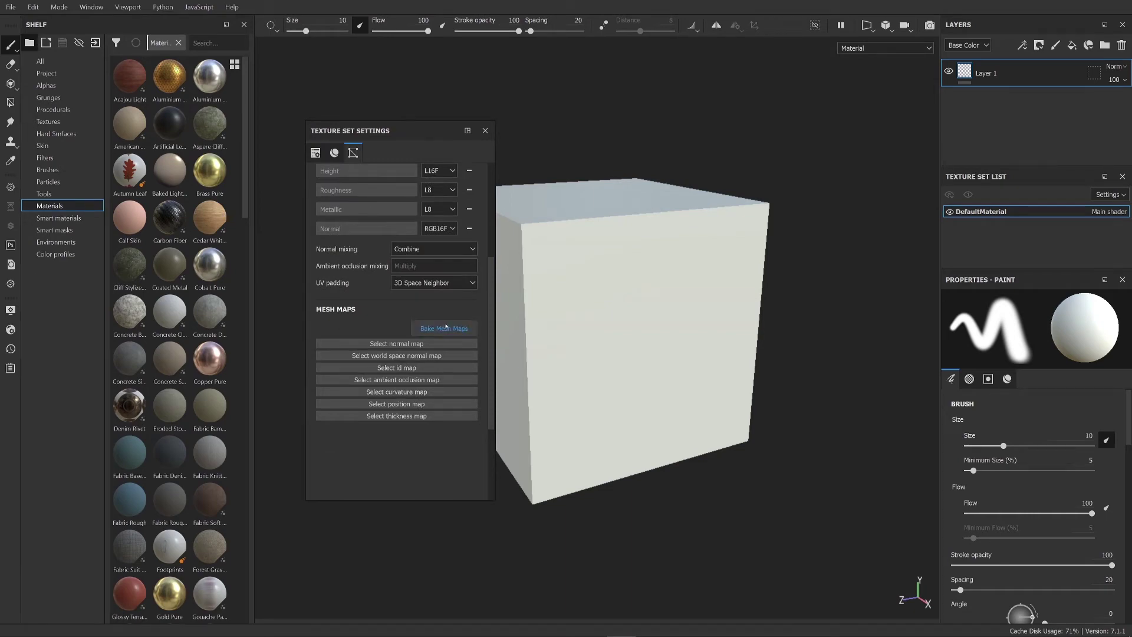
scroll(367, 254, up, 3)
scroll(366, 254, down, 3)
click(436, 328)
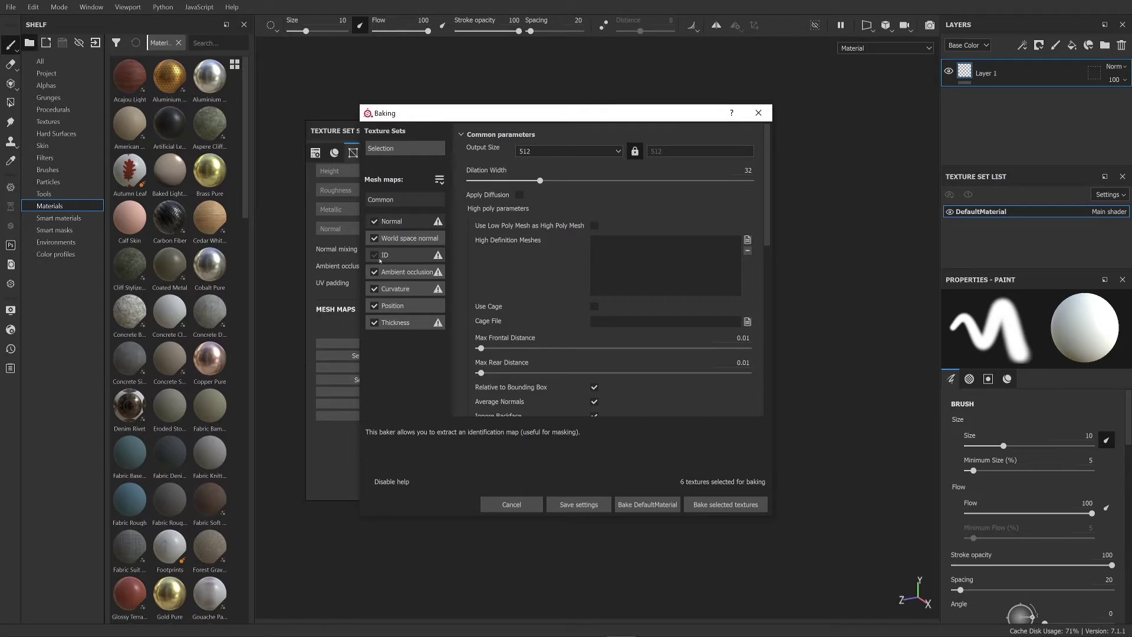
click(726, 504)
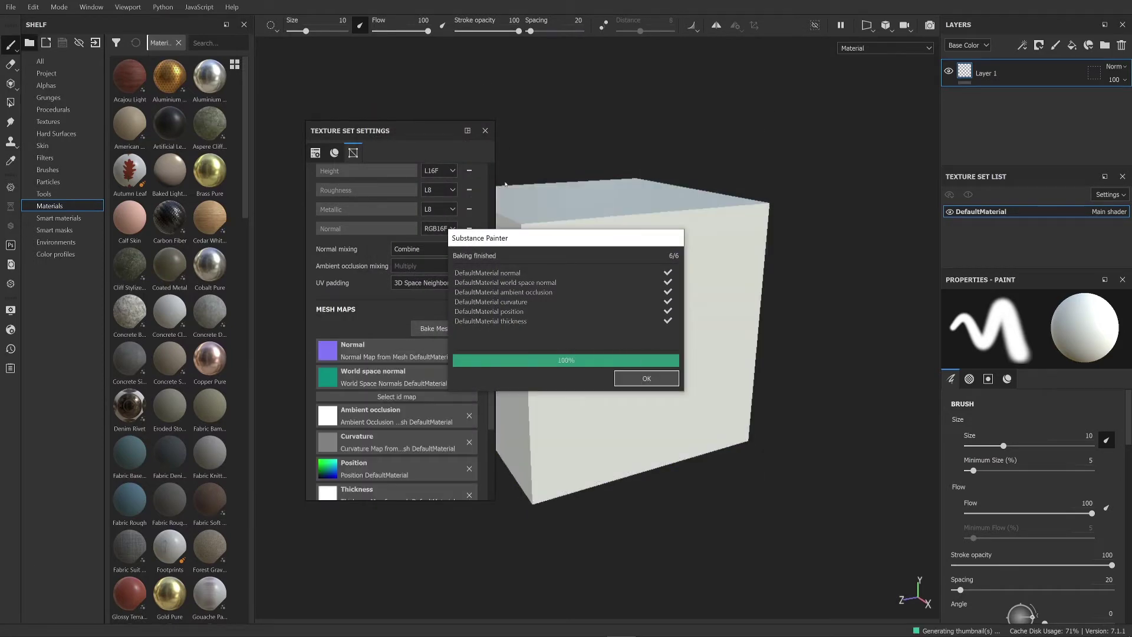
click(484, 130)
Step: Delete the existing Layer 1 and add a new empty paint layer in its place
alt+drag(495, 110, 566, 145)
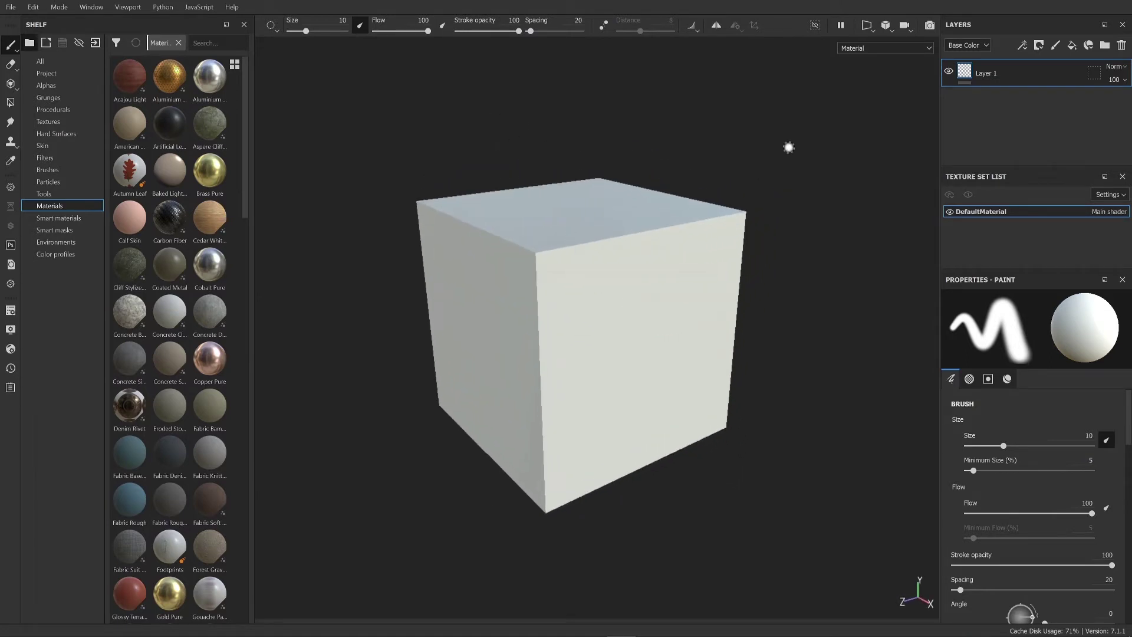
key(Delete)
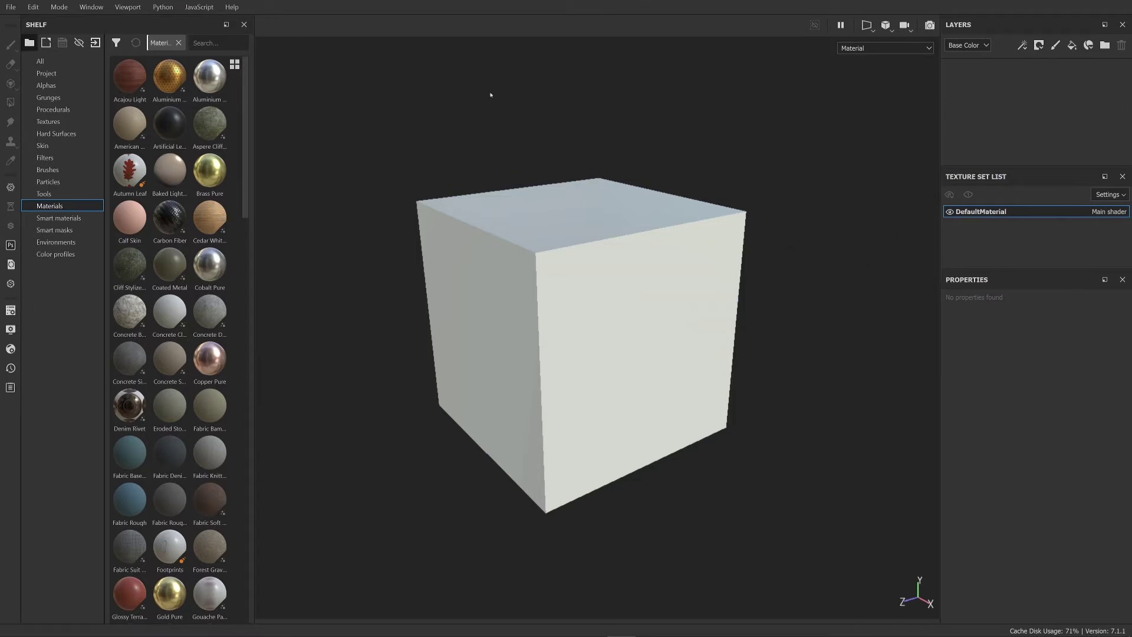
alt+drag(841, 340, 861, 364)
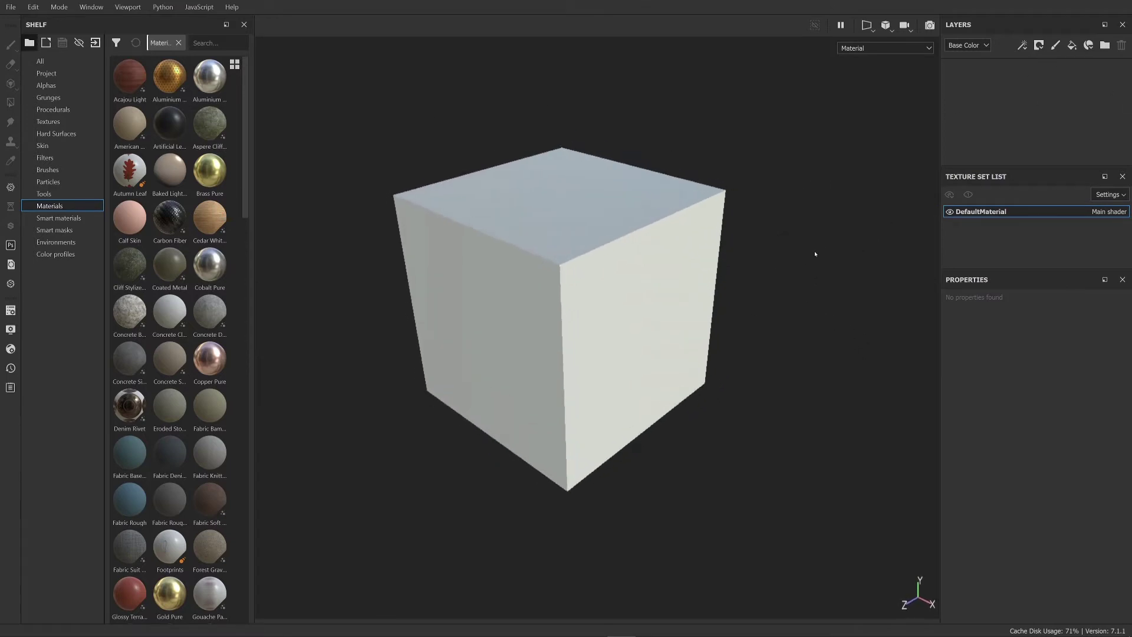
alt+middle_drag(815, 250, 818, 274)
alt+drag(819, 330, 876, 382)
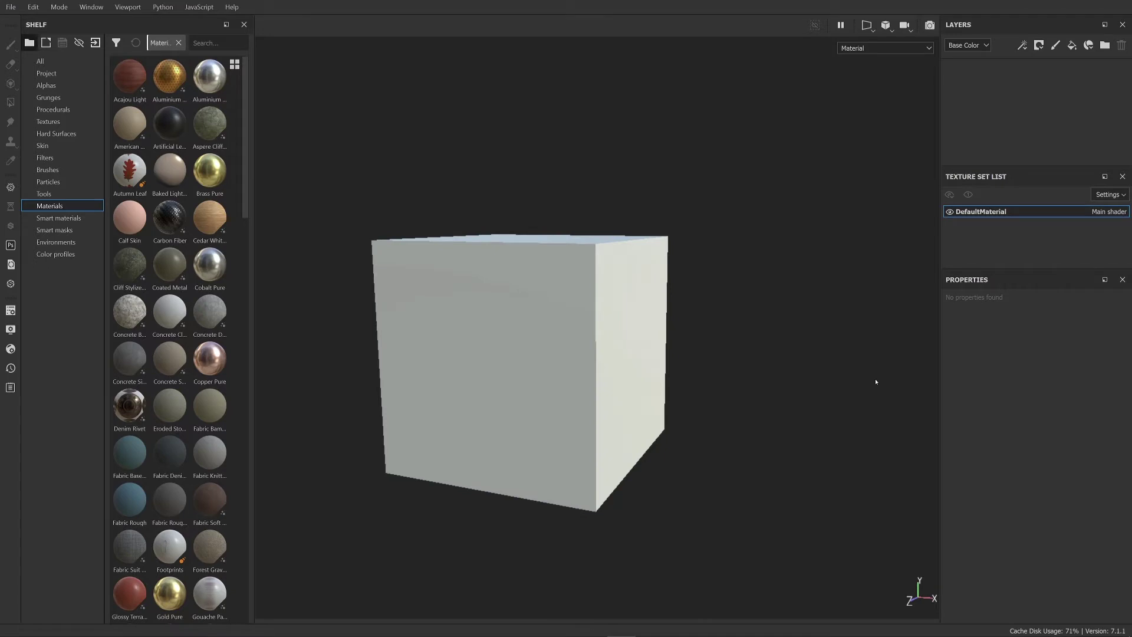
alt+drag(967, 456, 774, 447)
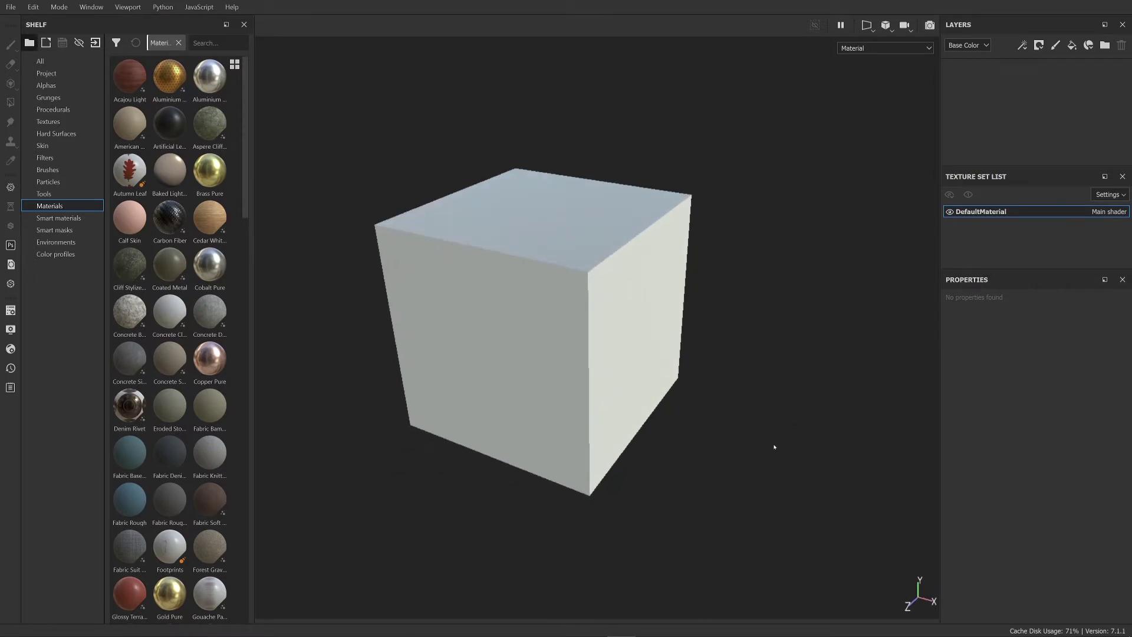
click(1052, 48)
mouse_move(811, 263)
alt+mouse_down()
mouse_move(787, 273)
mouse_move(758, 250)
mouse_move(777, 249)
alt+mouse_up()
alt+middle_drag(764, 242, 717, 227)
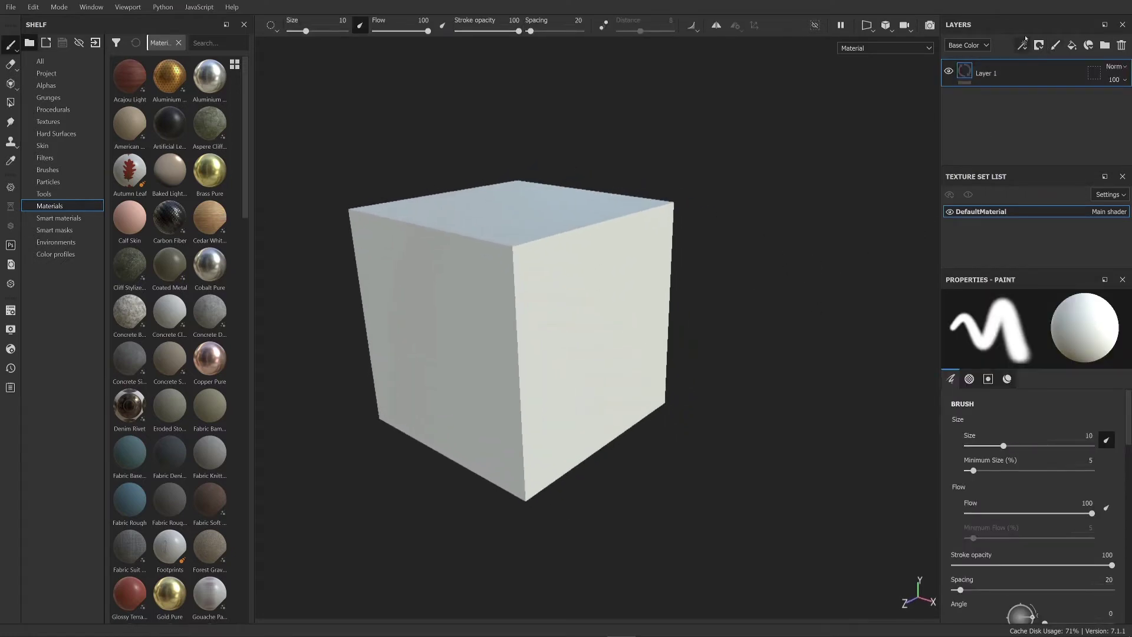
alt+drag(758, 323, 678, 293)
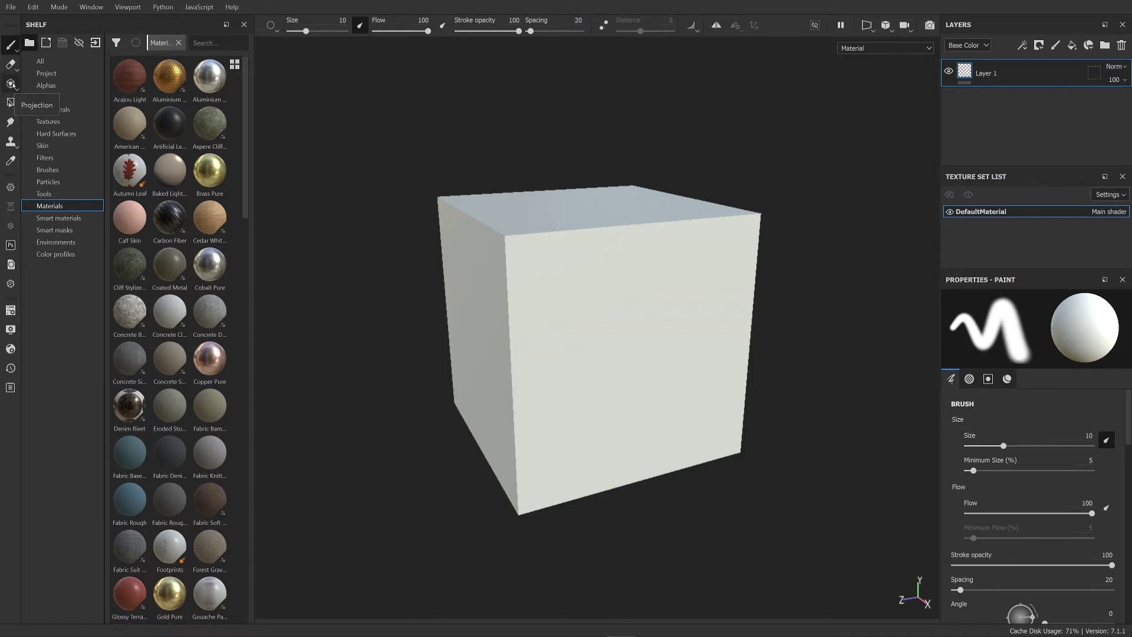
Step: Activate the Projection tool and set its tiling mode to Horizontal Tiling
click(14, 86)
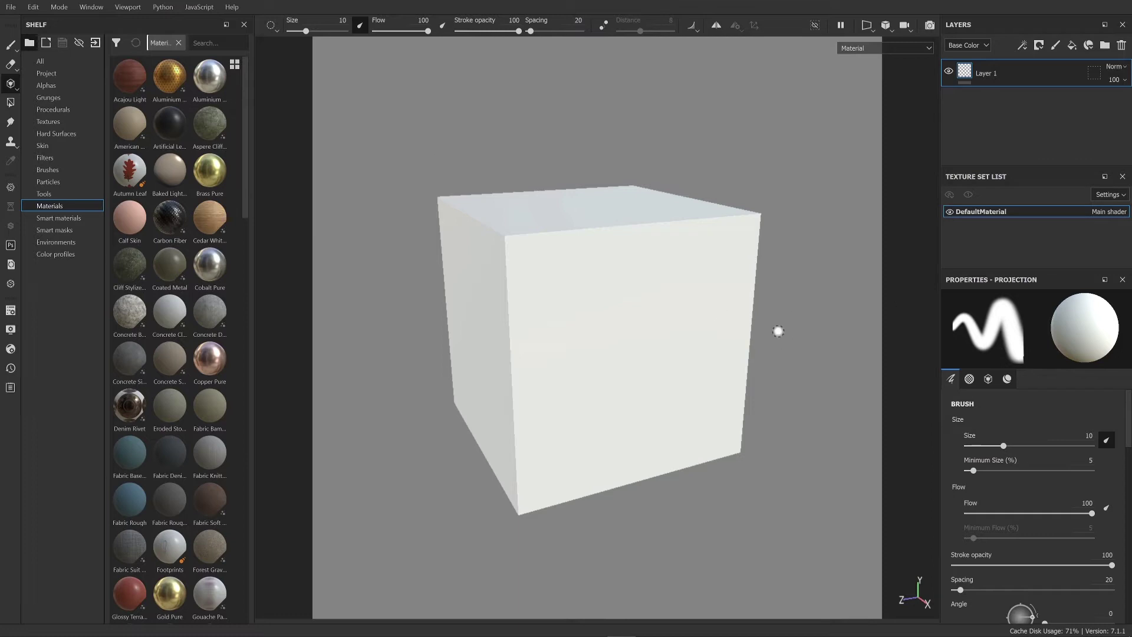
scroll(725, 320, up, 3)
scroll(730, 326, down, 3)
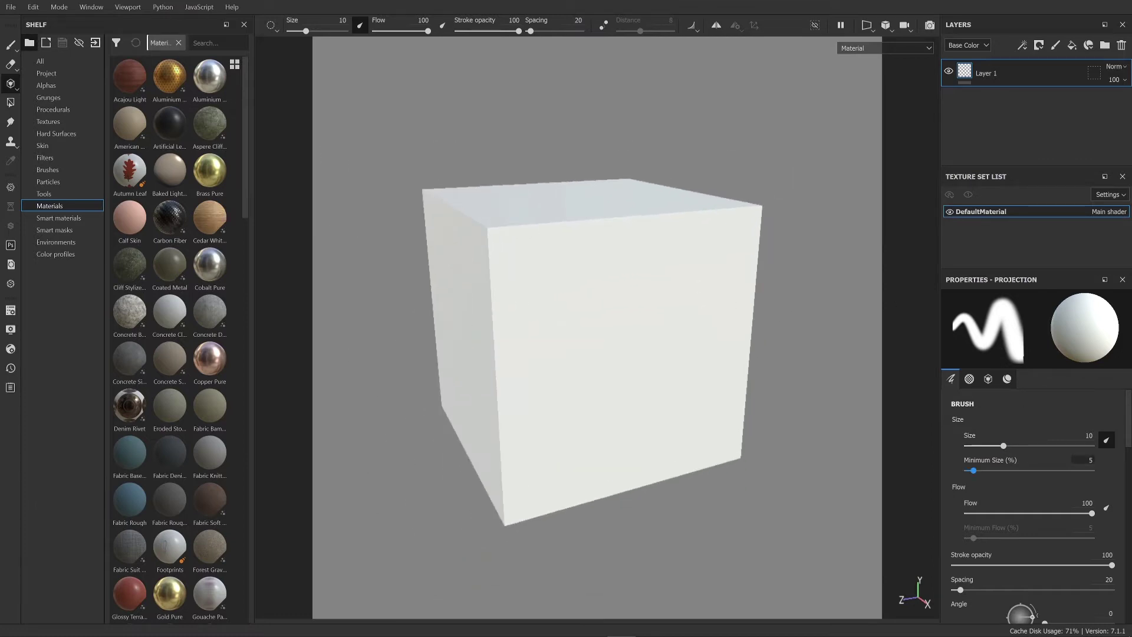
scroll(1089, 458, down, 4)
scroll(1088, 458, down, 10)
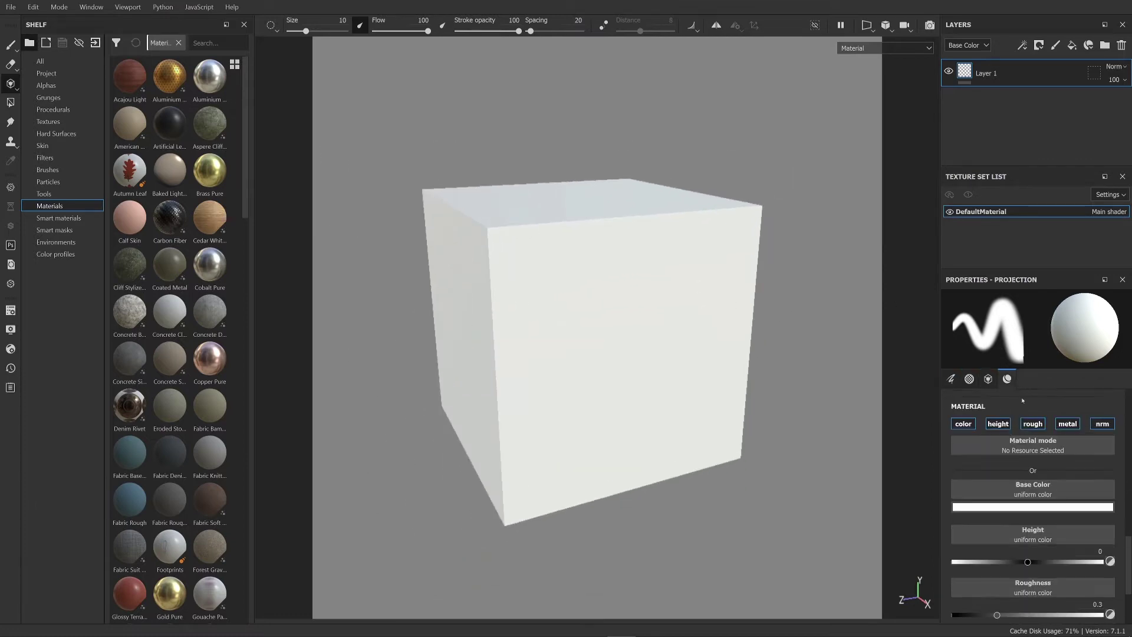
scroll(986, 437, up, 3)
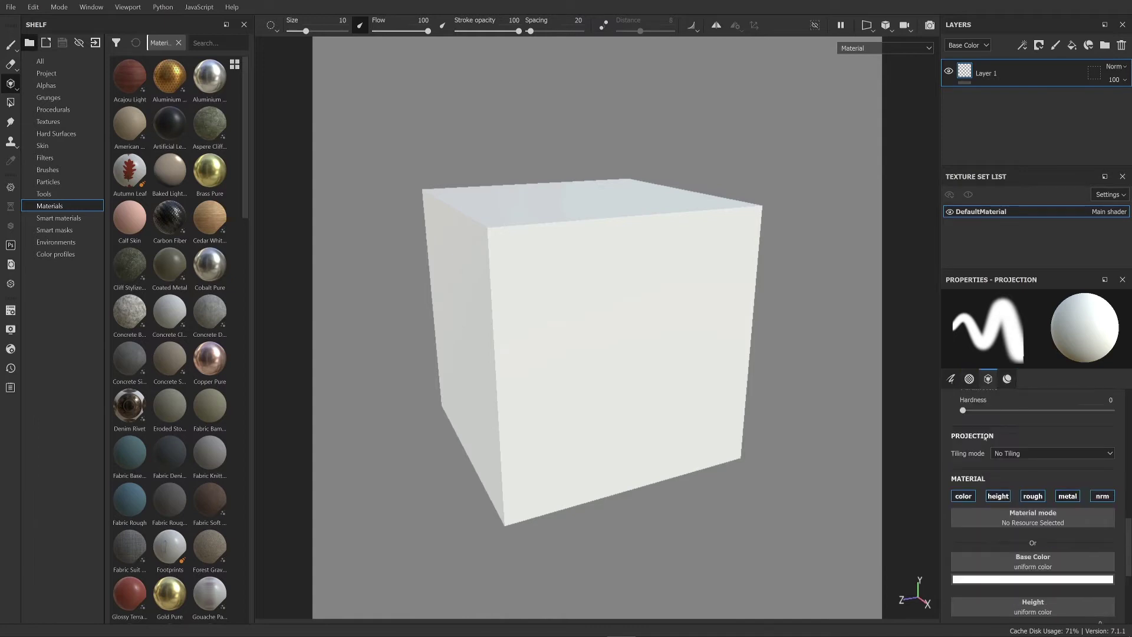
click(1009, 453)
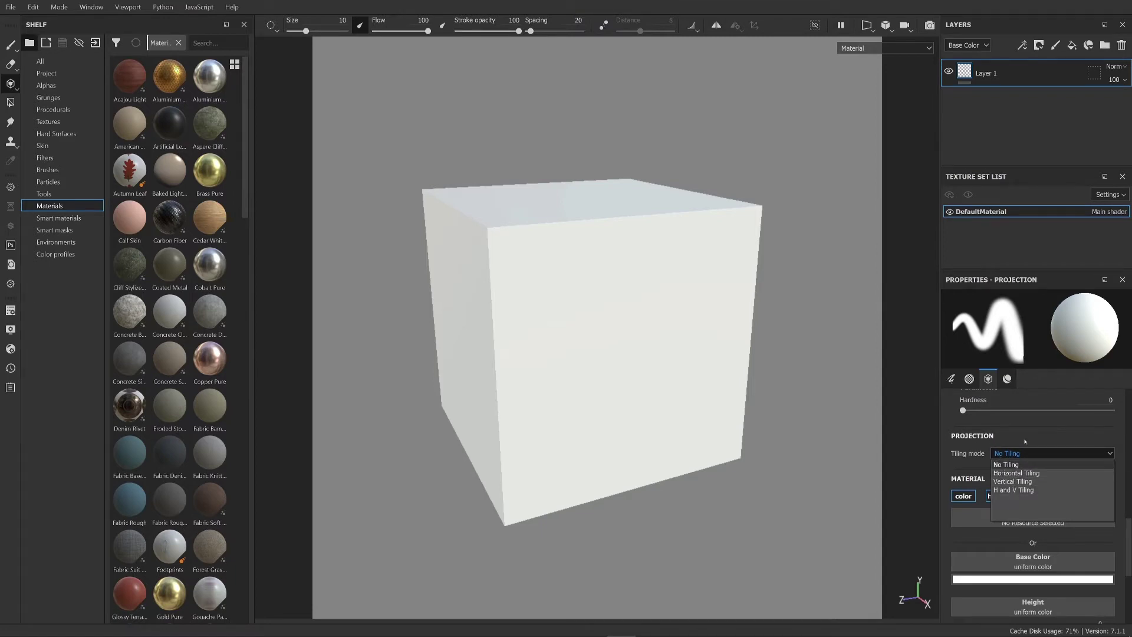
click(1017, 473)
Step: Assign the Atom texture as the projection material's Base Color
scroll(798, 430, up, 5)
scroll(795, 431, down, 6)
scroll(795, 431, down, 5)
scroll(805, 440, up, 4)
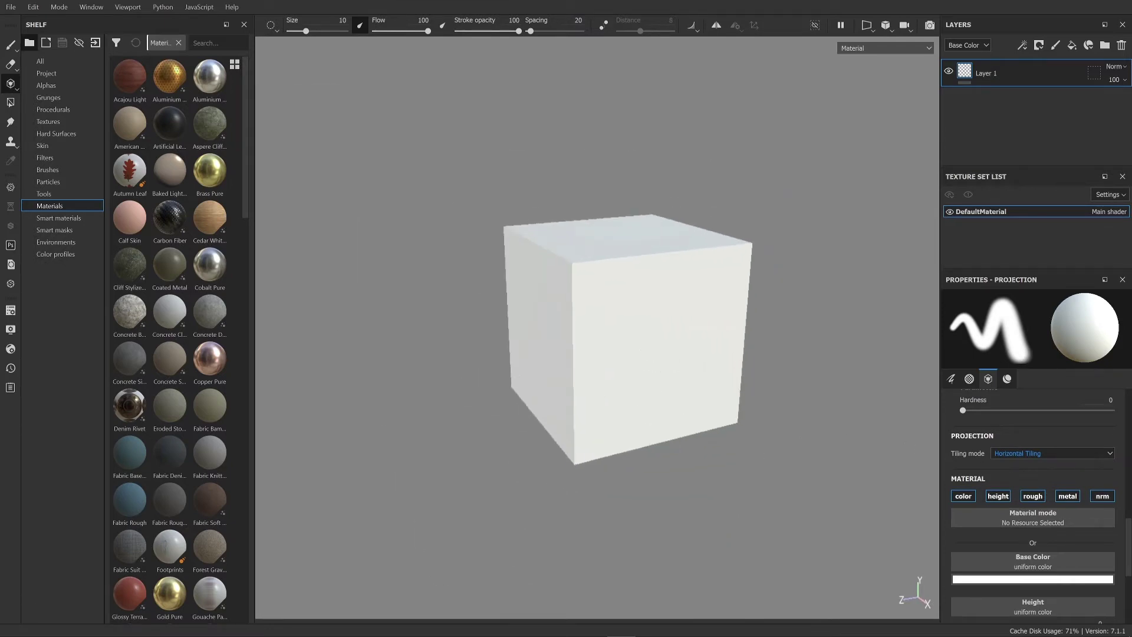
scroll(1042, 504, down, 2)
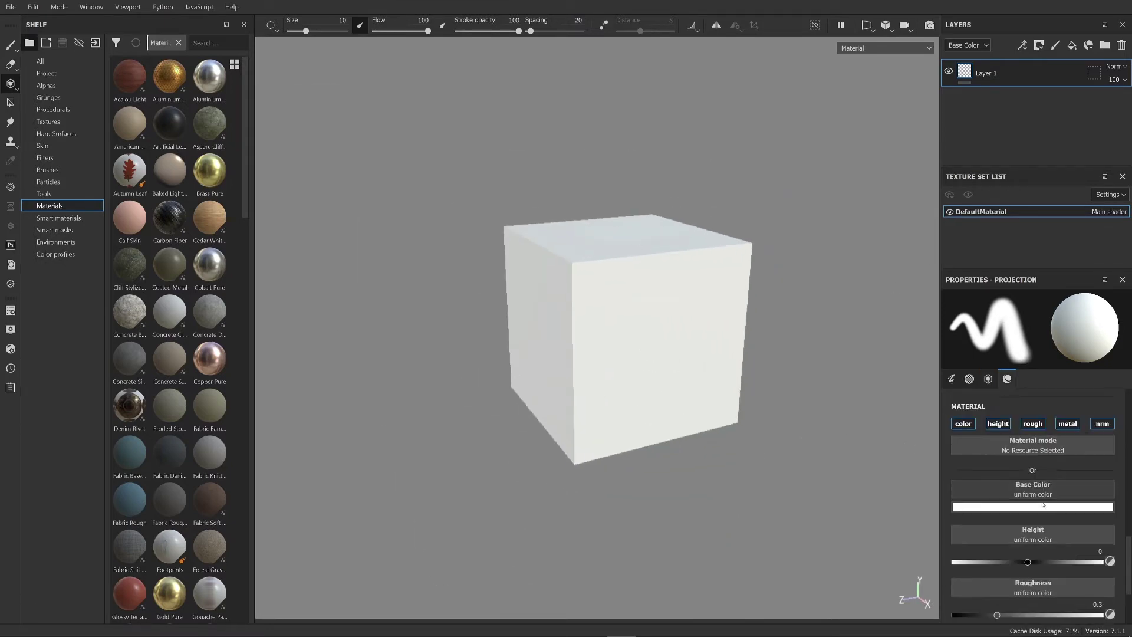
click(1026, 495)
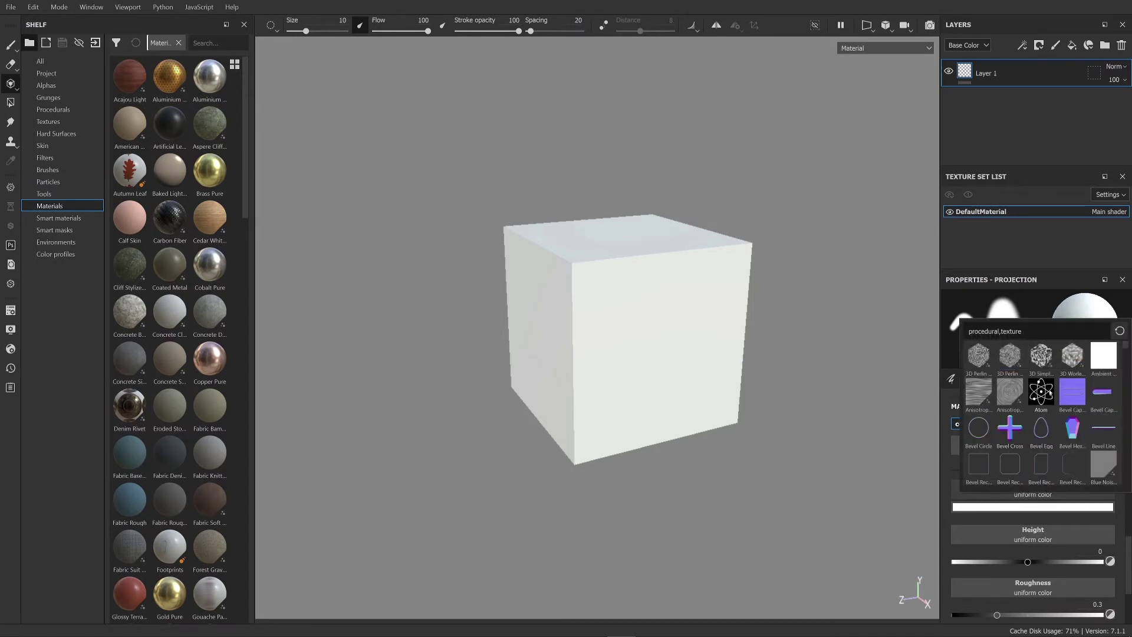
mouse_move(1040, 392)
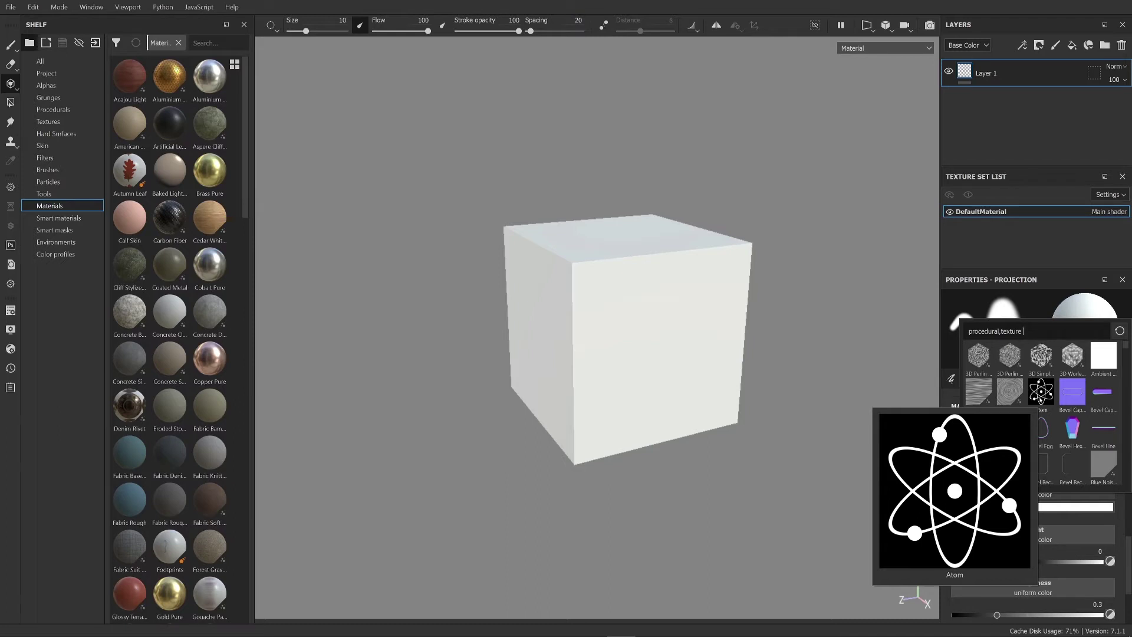
click(1041, 392)
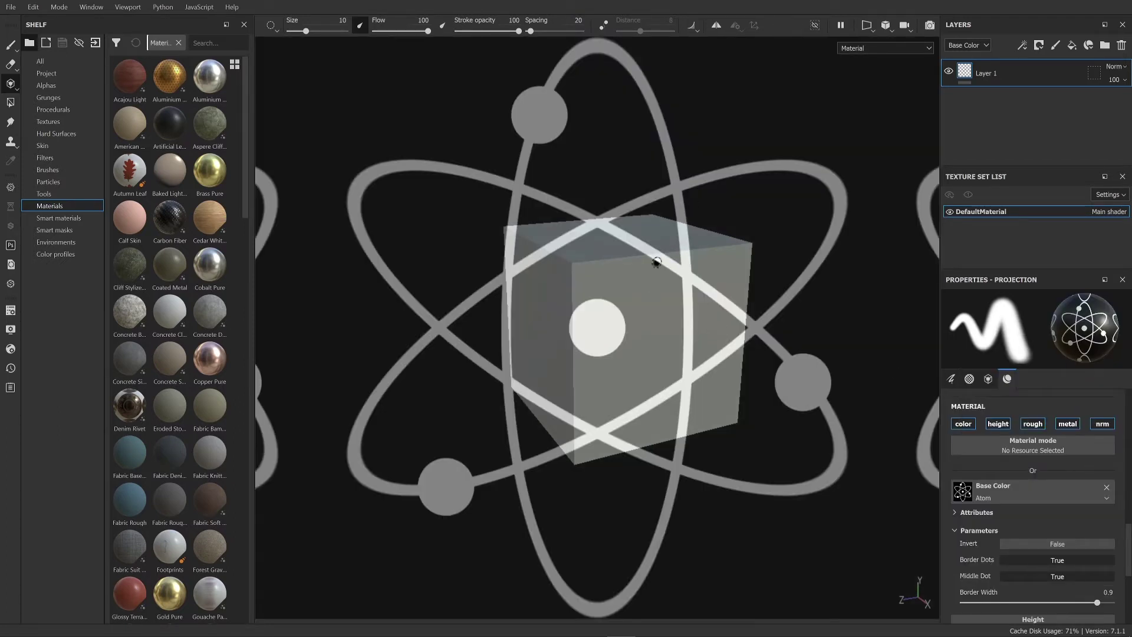
Step: Shrink the Atom stencil until it forms a narrow band of small symbols across the cube
key(s)
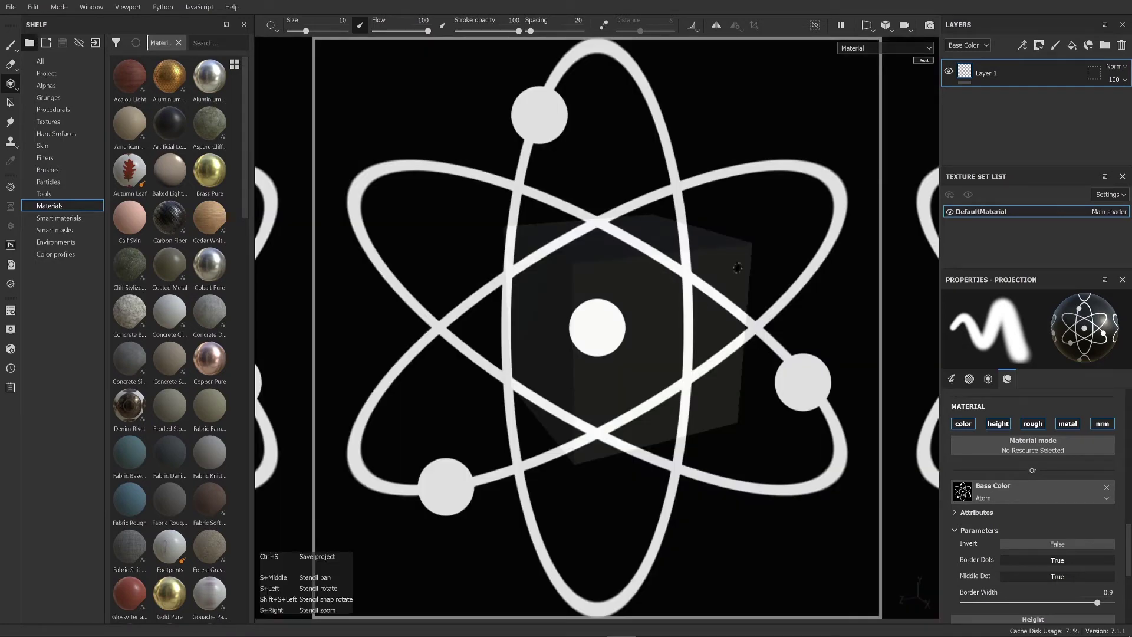
mouse_move(662, 271)
right_down()
mouse_move(702, 272)
mouse_move(566, 274)
right_up()
mouse_move(717, 82)
right_down()
mouse_move(709, 59)
mouse_move(700, 103)
right_up()
alt+drag(806, 445, 803, 414)
alt+middle_drag(803, 414, 771, 476)
Step: Preview the Atom projection with Vertical Tiling and with H and V Tiling
scroll(1056, 474, up, 5)
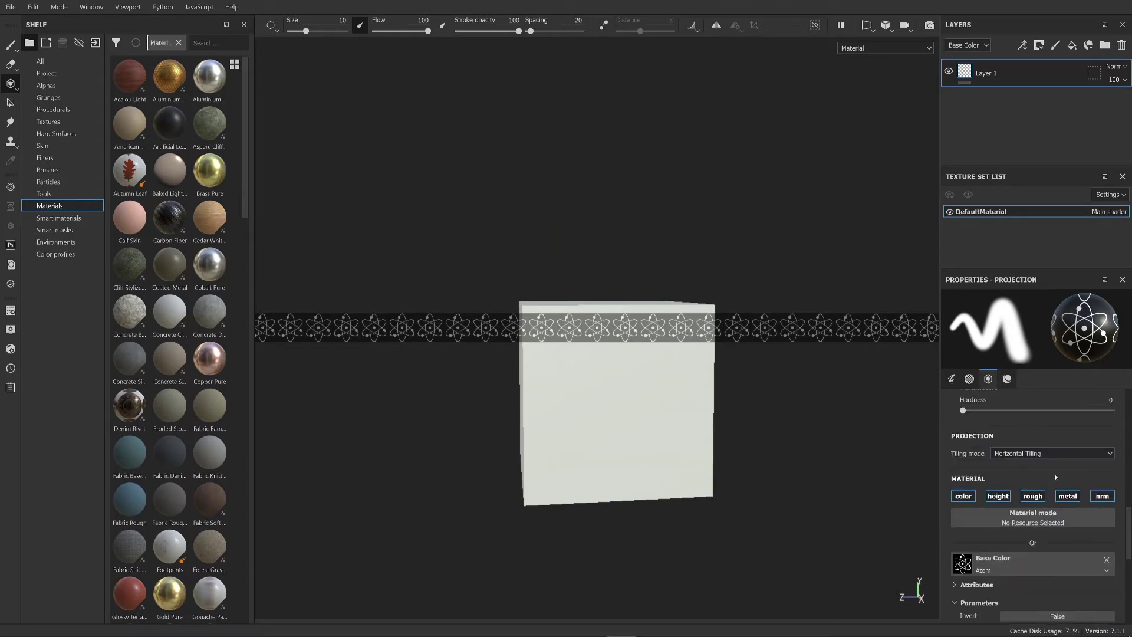
click(1038, 525)
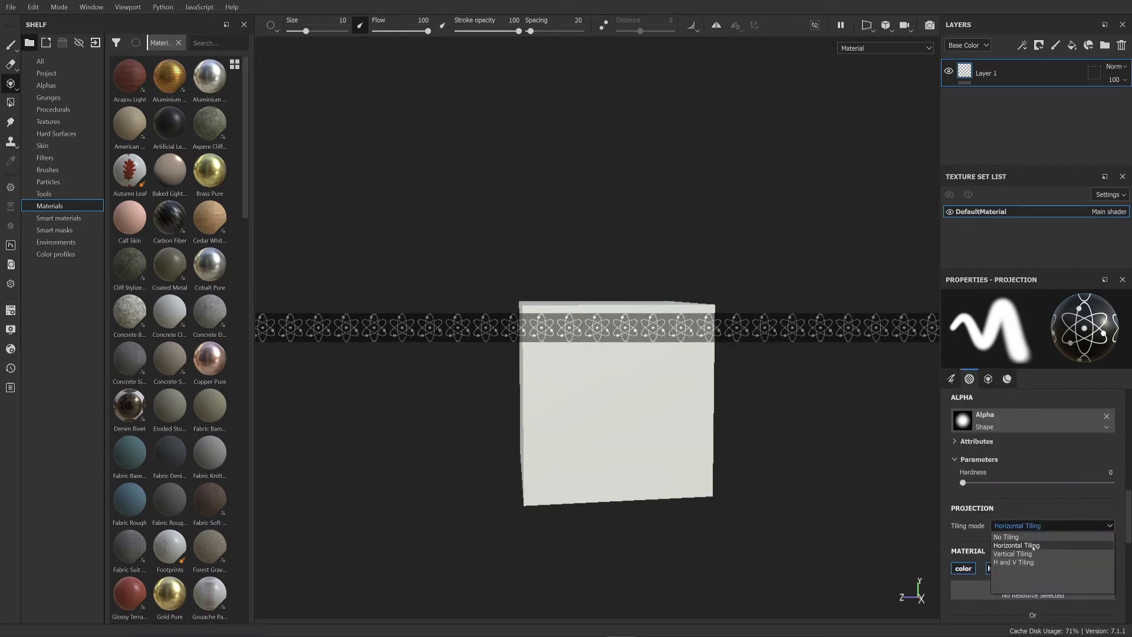
click(1033, 548)
click(1022, 527)
click(1017, 554)
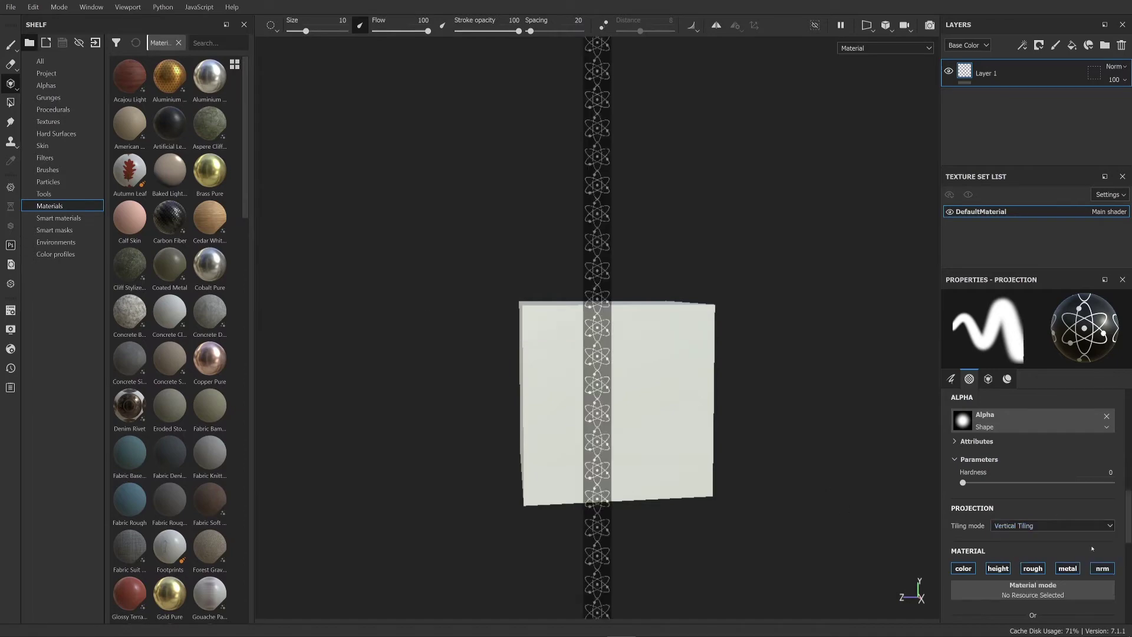
click(1019, 526)
click(1020, 569)
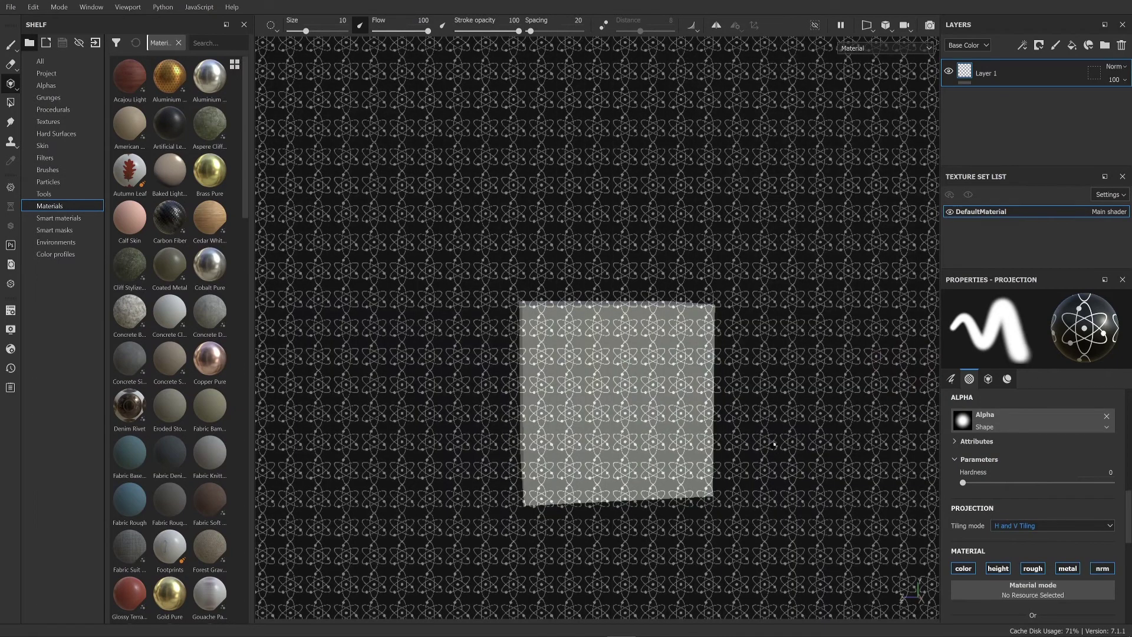
Step: Set the projection tiling mode to No Tiling and enlarge the single Atom stencil
click(1020, 525)
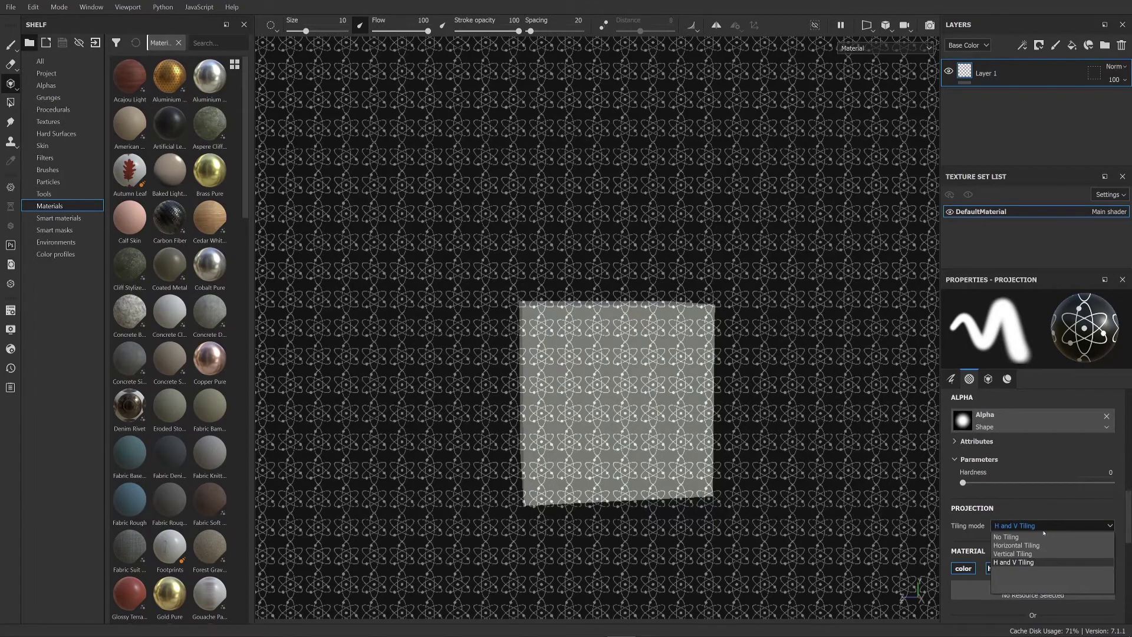
click(1024, 536)
alt+drag(798, 424, 750, 417)
key(s)
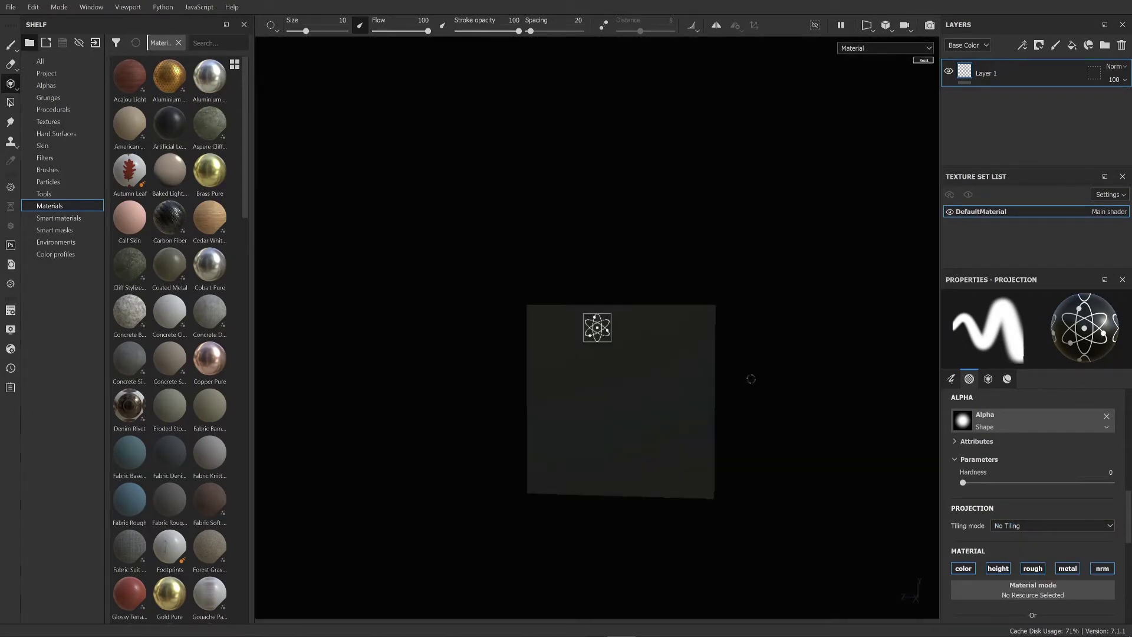
right_drag(695, 406, 730, 407)
Step: Line up the cube's front face so the Atom stencil sits inside its lower-left corner
alt+drag(820, 404, 844, 406)
alt+middle_drag(845, 407, 817, 377)
alt+middle_drag(783, 464, 836, 371)
alt+middle_drag(790, 412, 794, 405)
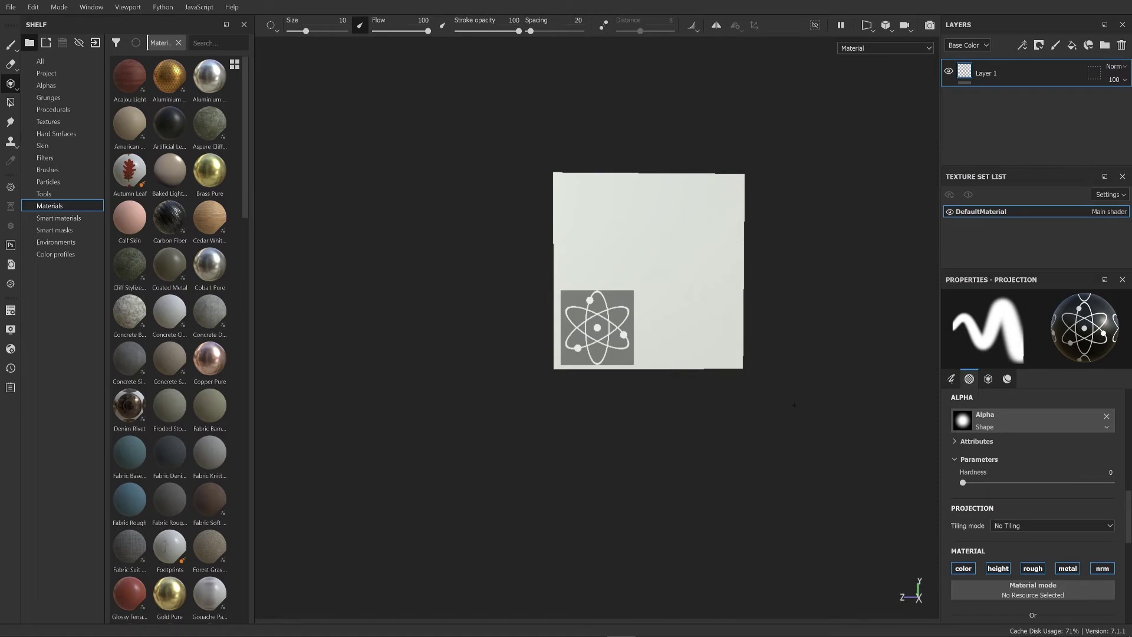
Step: Turn on the mesh wireframe for the viewport and dock the display settings beside the shelf
click(10, 309)
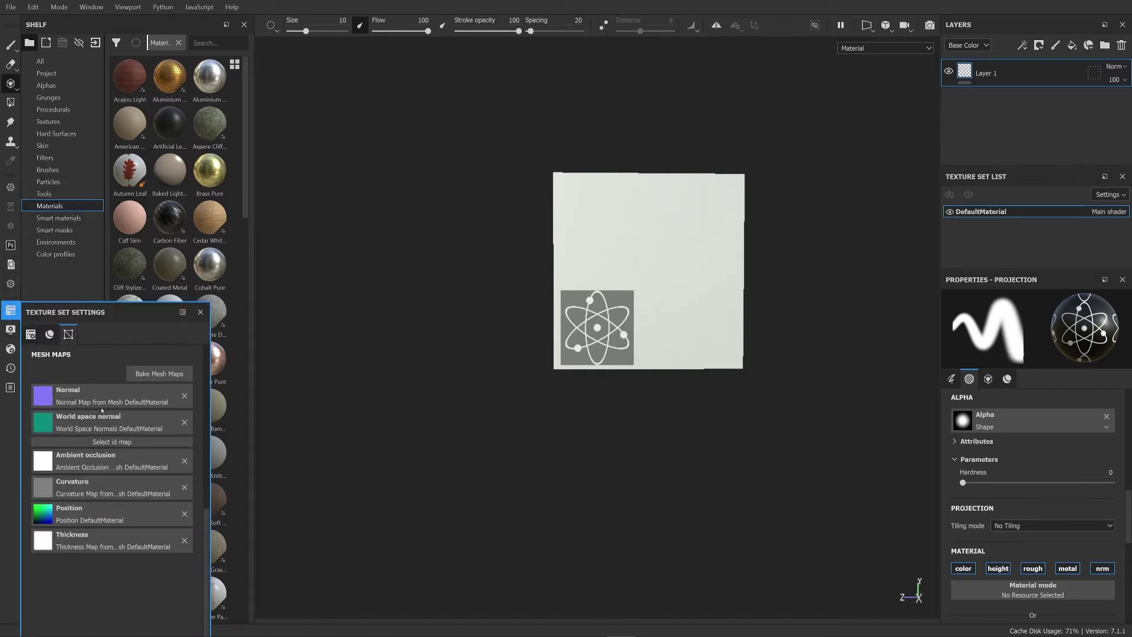
click(10, 329)
scroll(114, 483, down, 6)
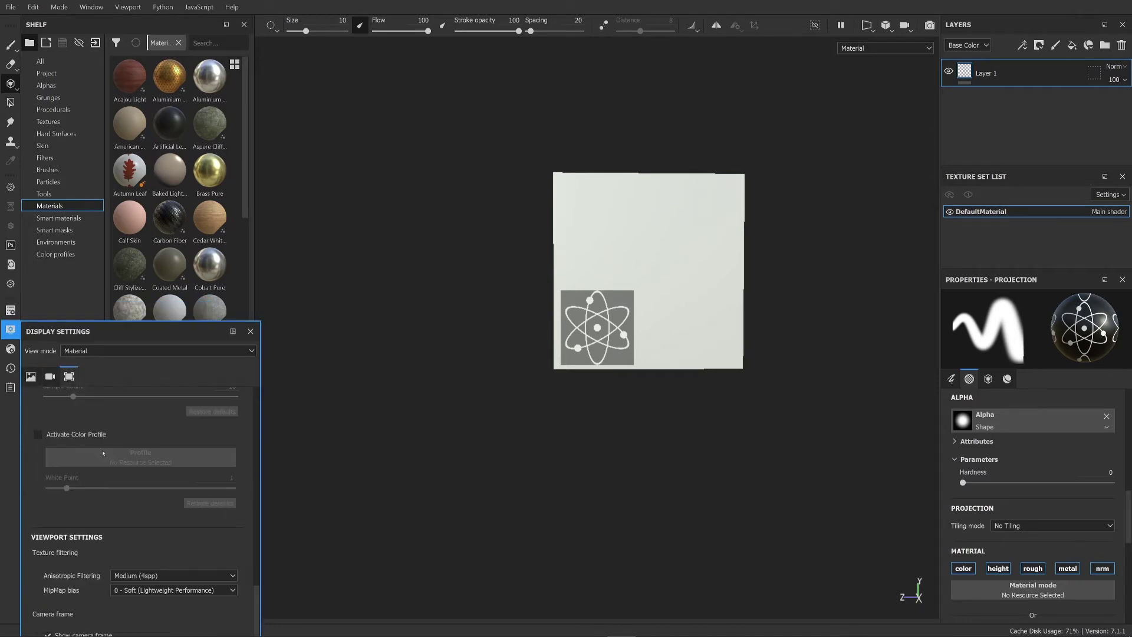
click(77, 609)
drag(144, 333, 177, 213)
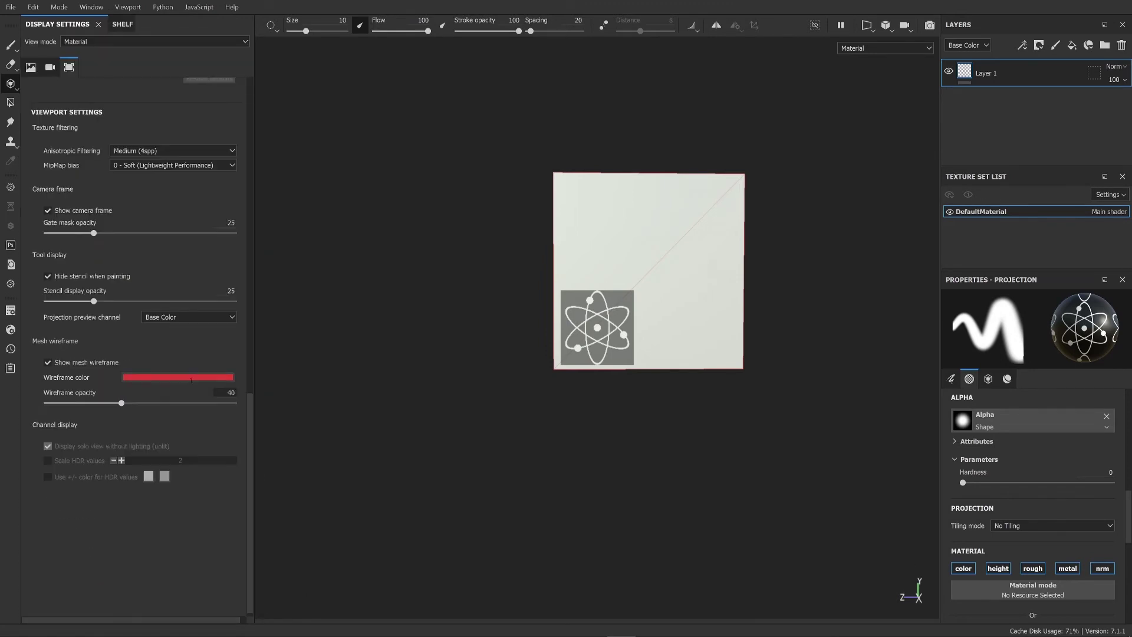
Step: Set the mesh wireframe color to black (000000)
click(190, 376)
drag(263, 451, 182, 521)
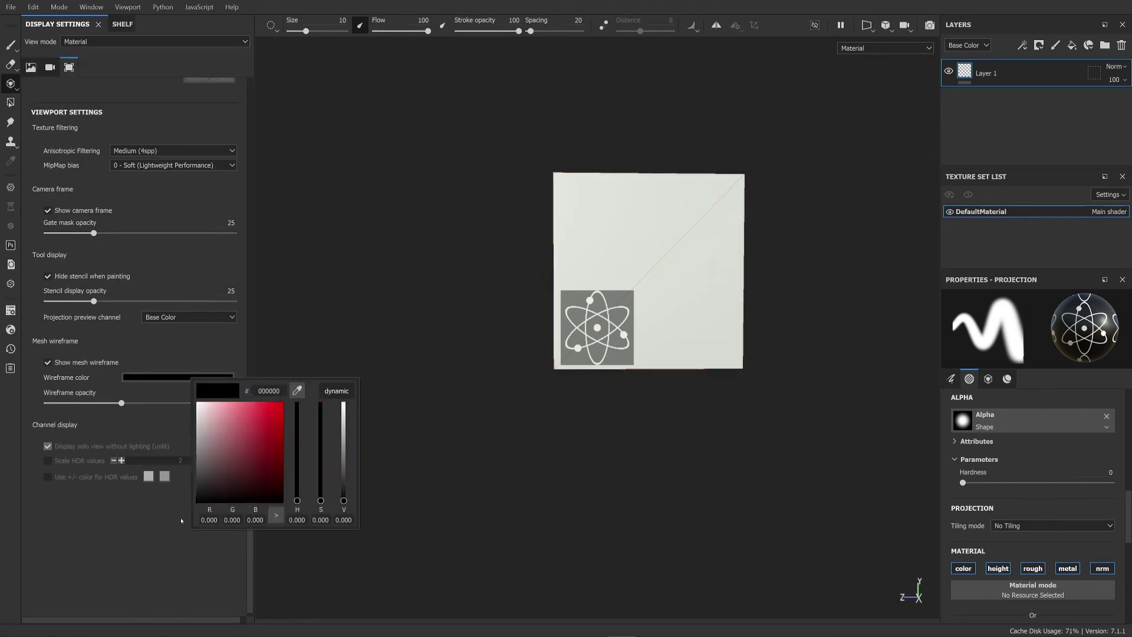
click(389, 366)
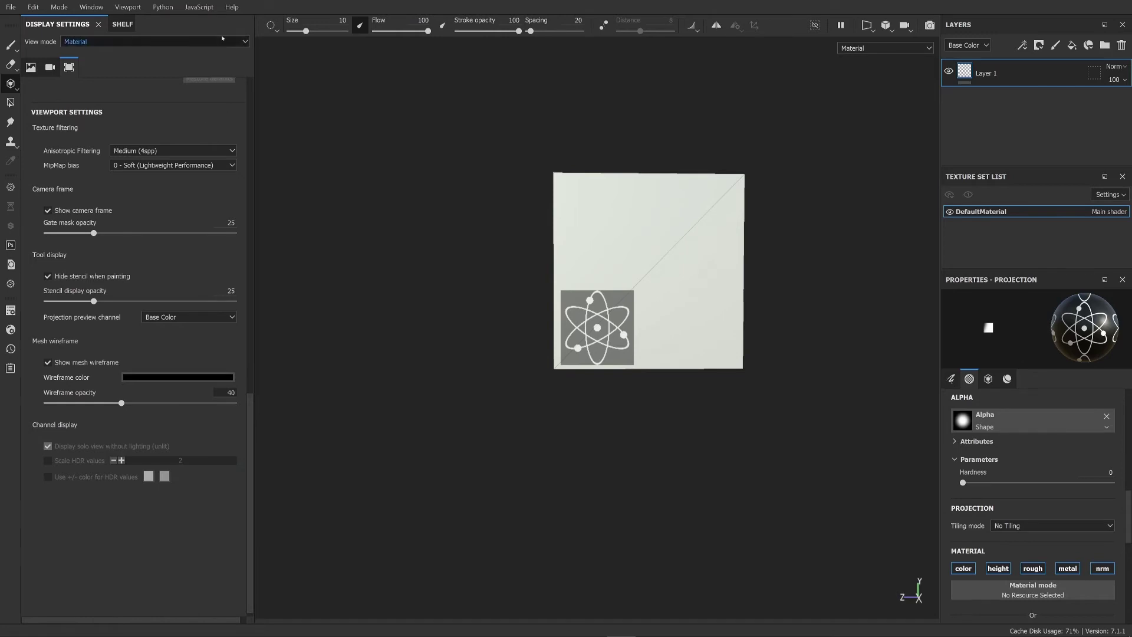
Step: Close the display settings and position the cube so the Atom stencil sits inside its front face's upper-left corner
click(99, 24)
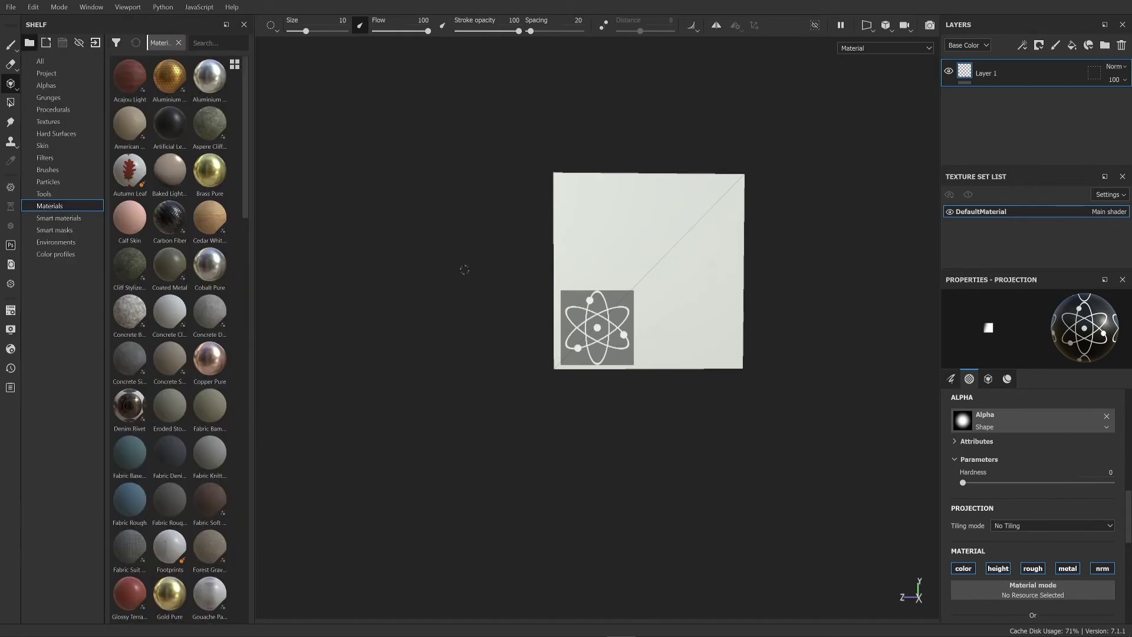
alt+drag(640, 515, 599, 554)
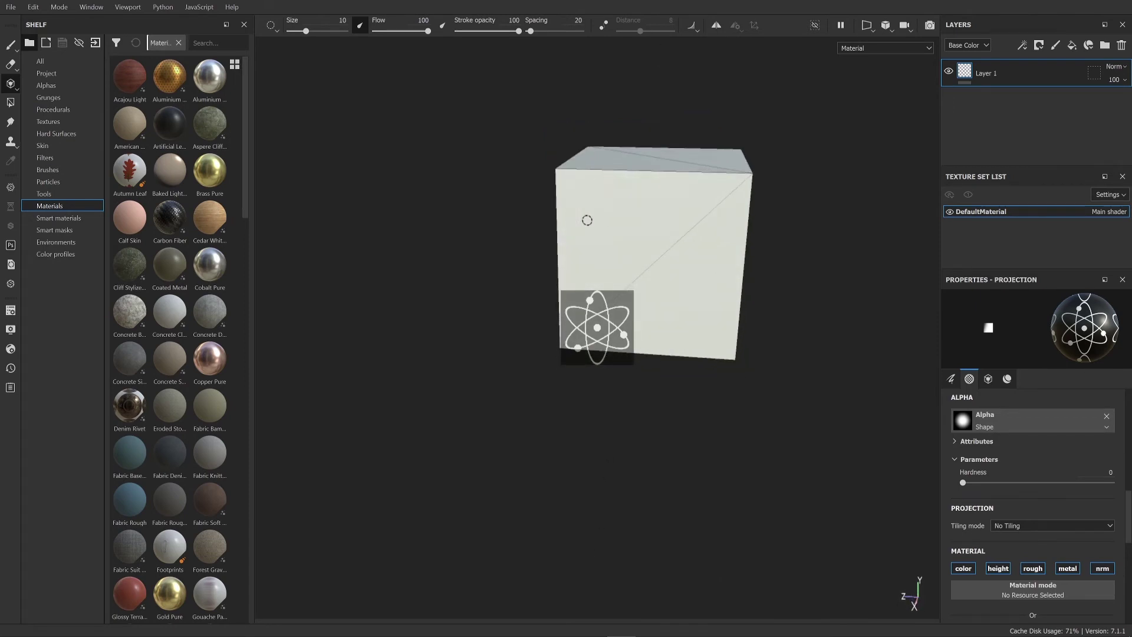
alt+drag(784, 394, 840, 368)
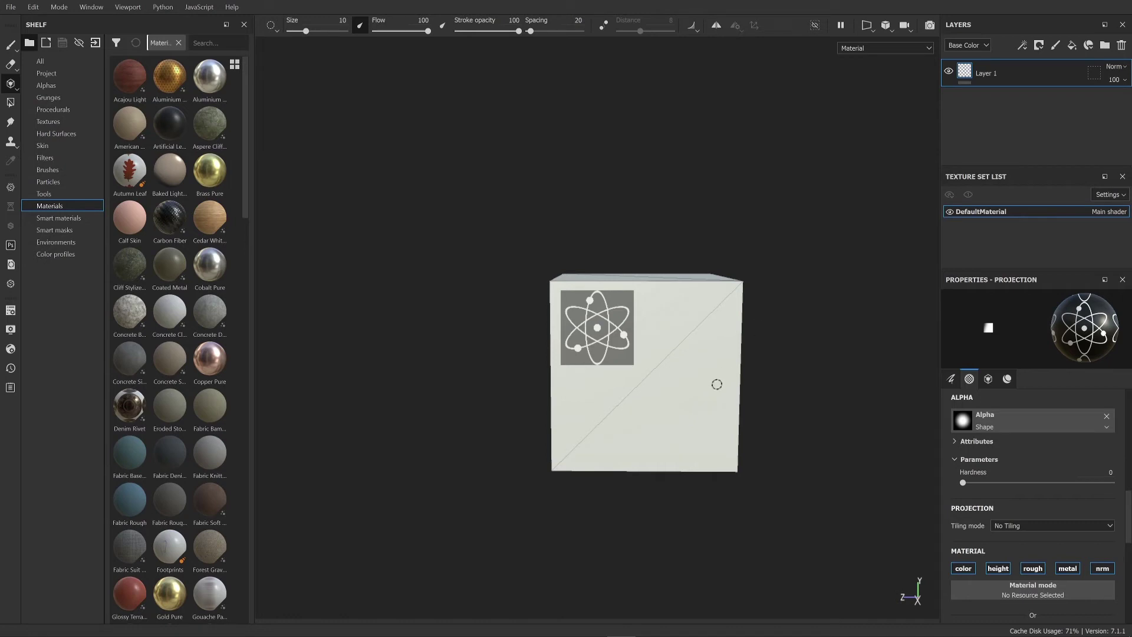
Step: Enlarge the projection brush to 51.2 and paint the whole Atom stencil onto the front face's upper-left corner
mouse_move(630, 303)
mouse_down()
mouse_move(565, 300)
mouse_move(571, 343)
mouse_move(582, 316)
mouse_move(571, 321)
mouse_move(588, 346)
mouse_move(610, 336)
mouse_move(626, 361)
mouse_up()
key(bracketright)
key(bracketright)
key(bracketright)
key(bracketright)
key(bracketright)
key(bracketright)
key(bracketright)
key(bracketright)
key(bracketright)
key(bracketright)
key(bracketright)
key(bracketright)
key(bracketright)
key(bracketright)
key(bracketright)
key(bracketright)
key(bracketright)
key(bracketright)
key(bracketright)
key(bracketright)
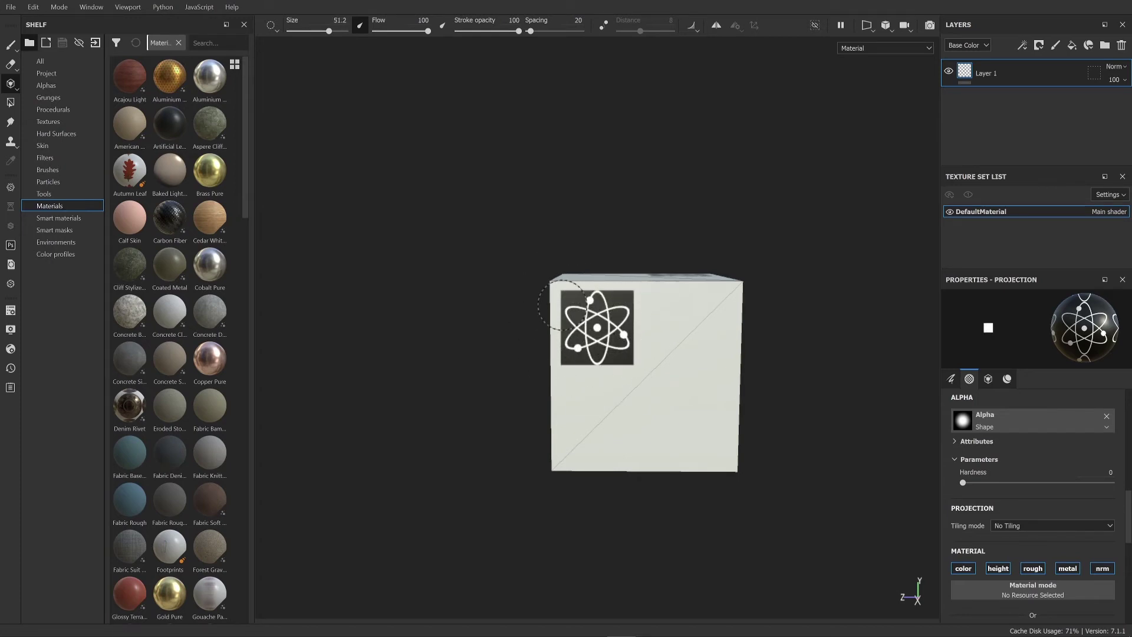
Step: Switch to the Paint tool to hide the stencil and examine the projected Atom on the cube's faces from several angles
mouse_move(837, 533)
alt+middle_down()
mouse_move(845, 518)
mouse_move(789, 475)
alt+middle_up()
alt+drag(659, 532, 740, 572)
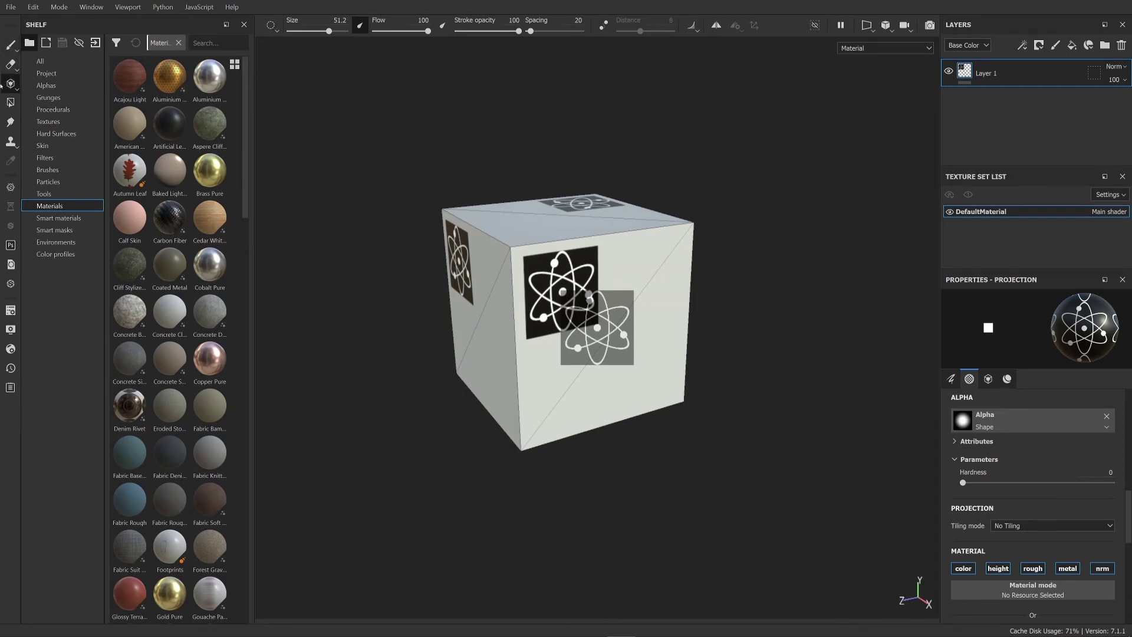
click(10, 44)
mouse_move(759, 470)
alt+mouse_down()
mouse_move(902, 538)
mouse_move(568, 361)
alt+mouse_up()
alt+drag(851, 457, 584, 429)
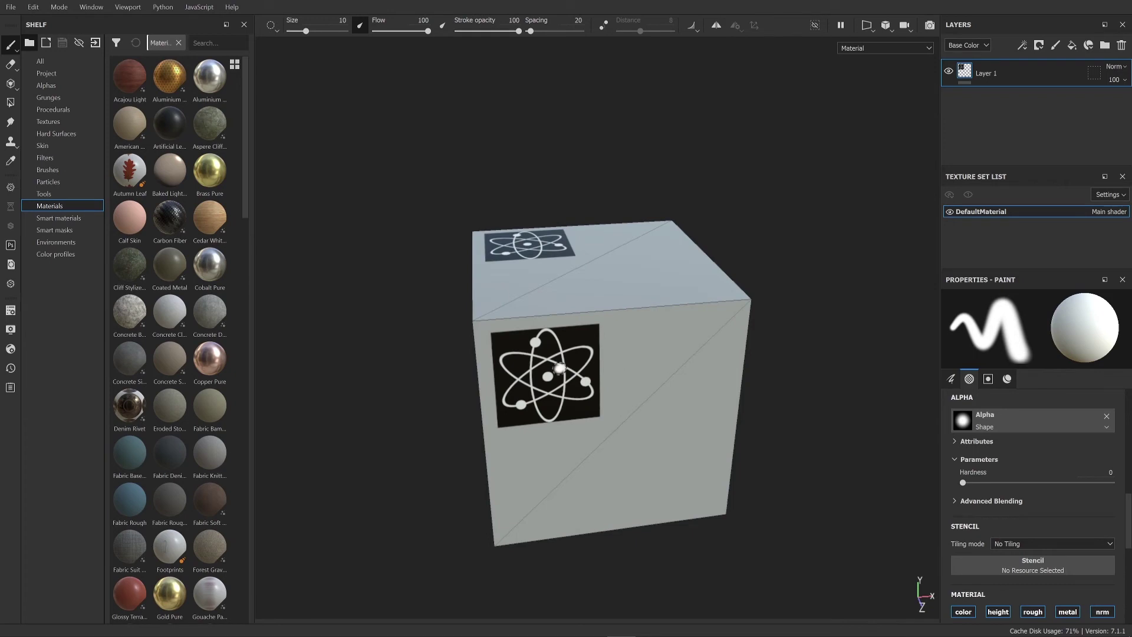
mouse_move(827, 401)
alt+mouse_down()
mouse_move(855, 586)
mouse_move(640, 242)
mouse_move(517, 373)
mouse_move(517, 364)
alt+mouse_up()
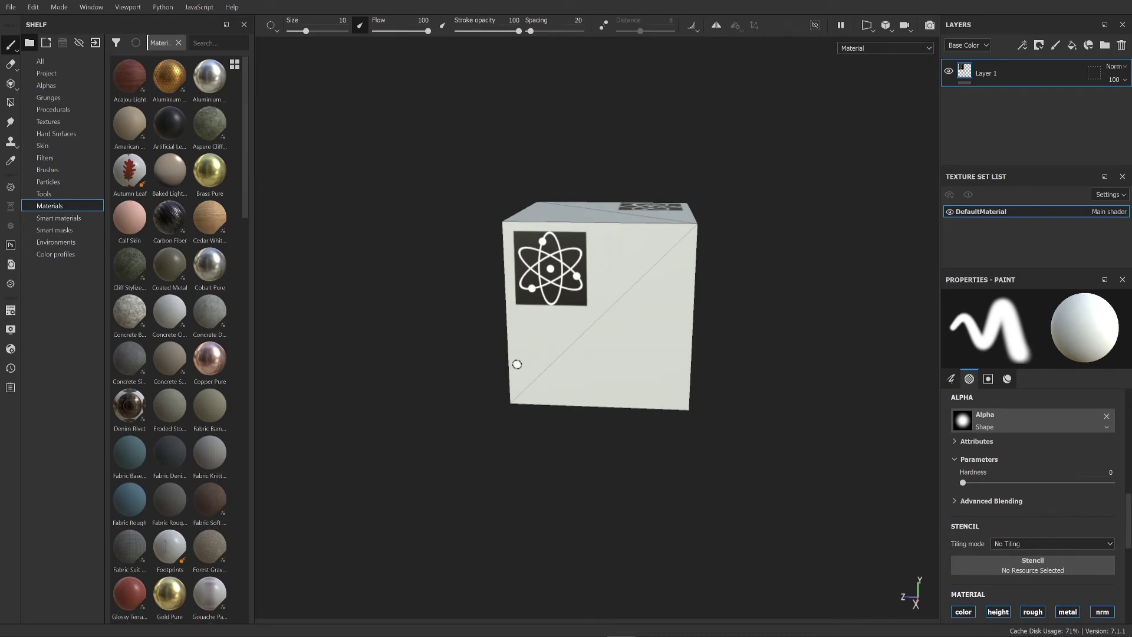
alt+drag(546, 463, 552, 439)
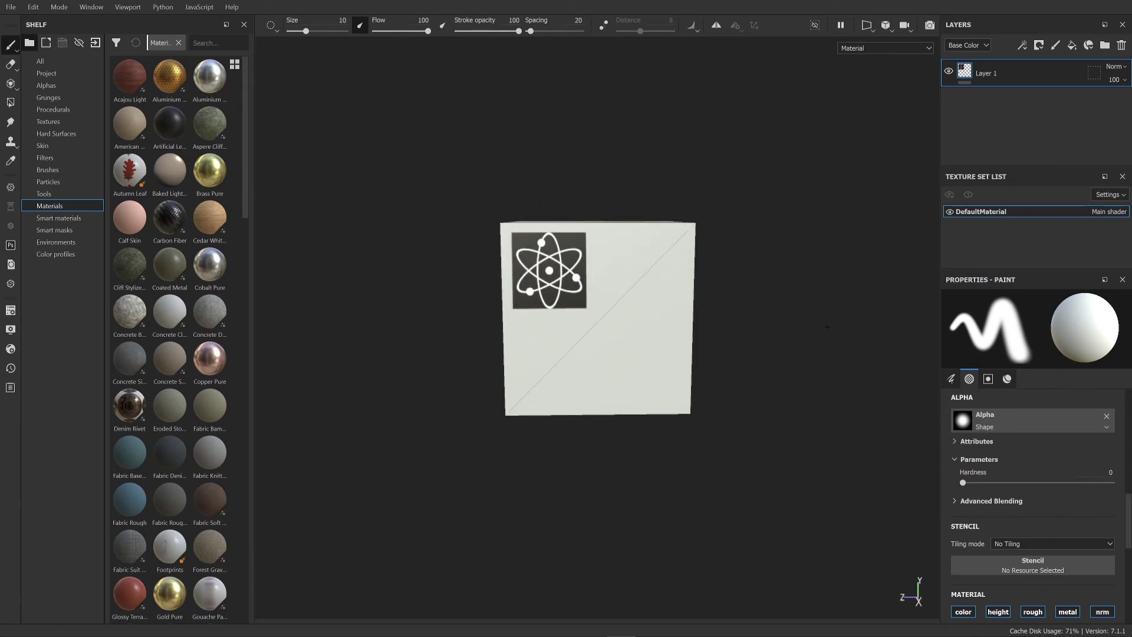
alt+drag(799, 317, 837, 398)
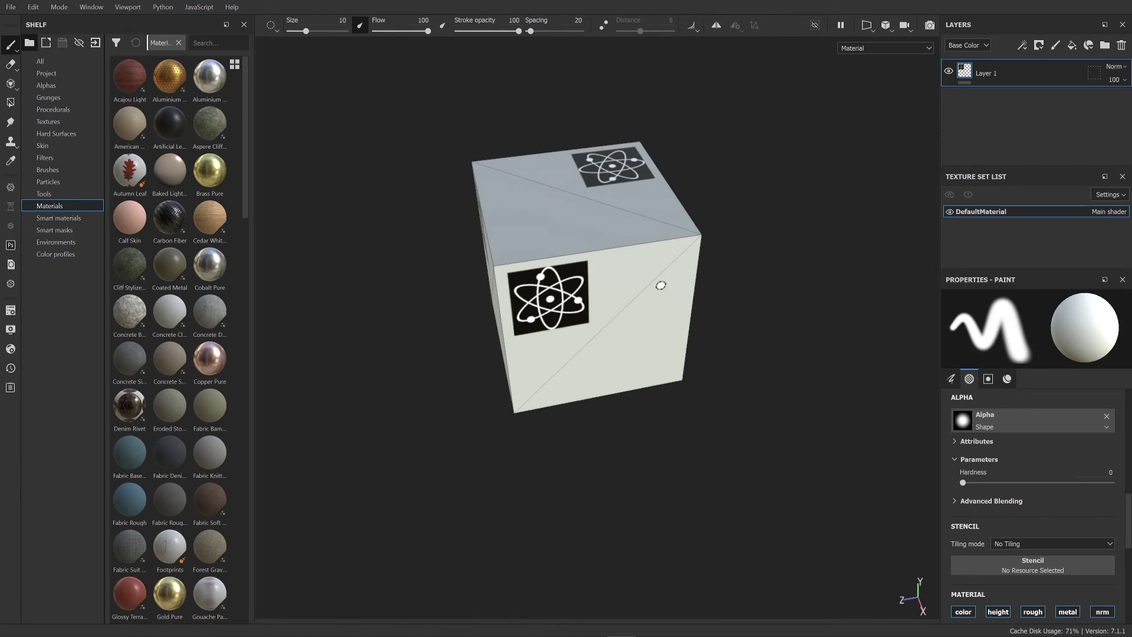
alt+drag(545, 320, 507, 196)
alt+drag(694, 270, 780, 243)
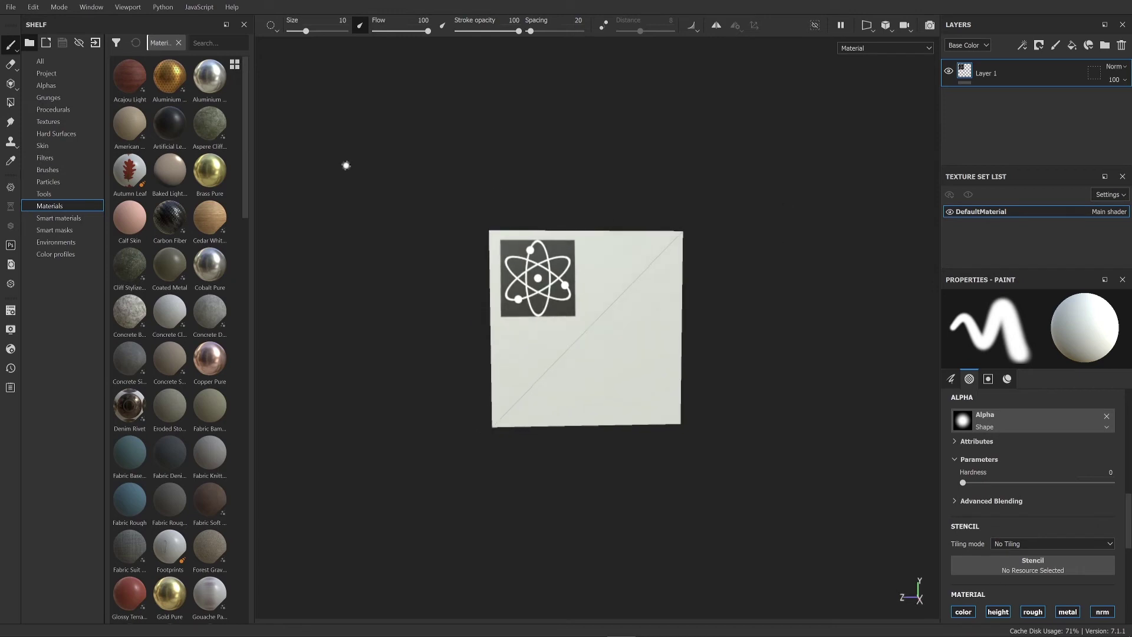
Step: Return to the Projection tool and replace its Base Color texture with the Circles procedural
click(11, 84)
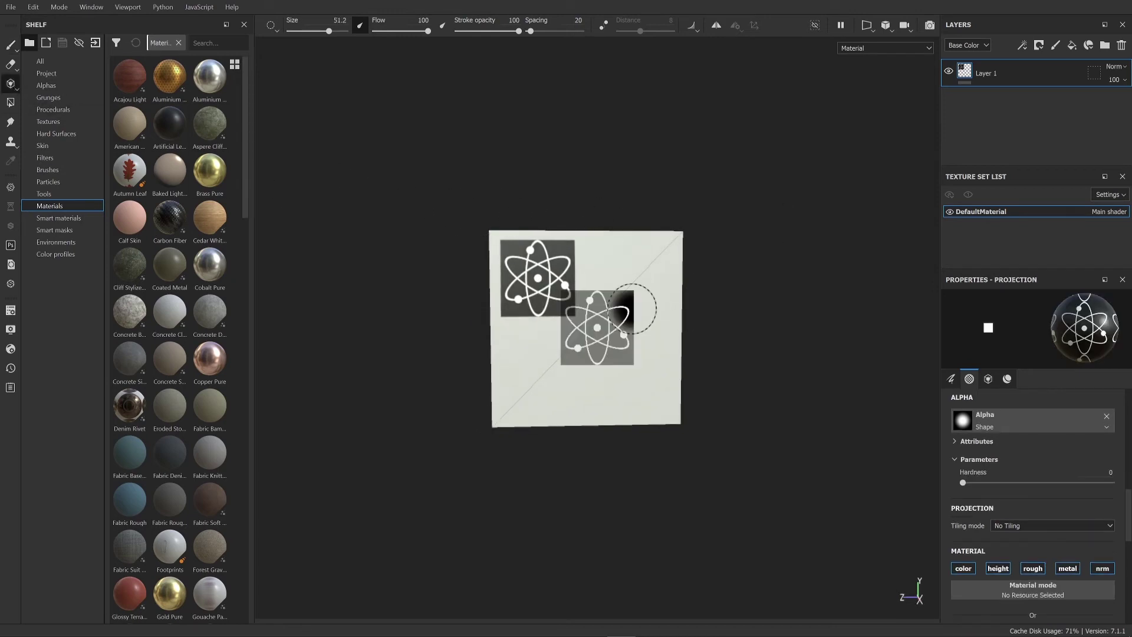
scroll(1035, 405, down, 3)
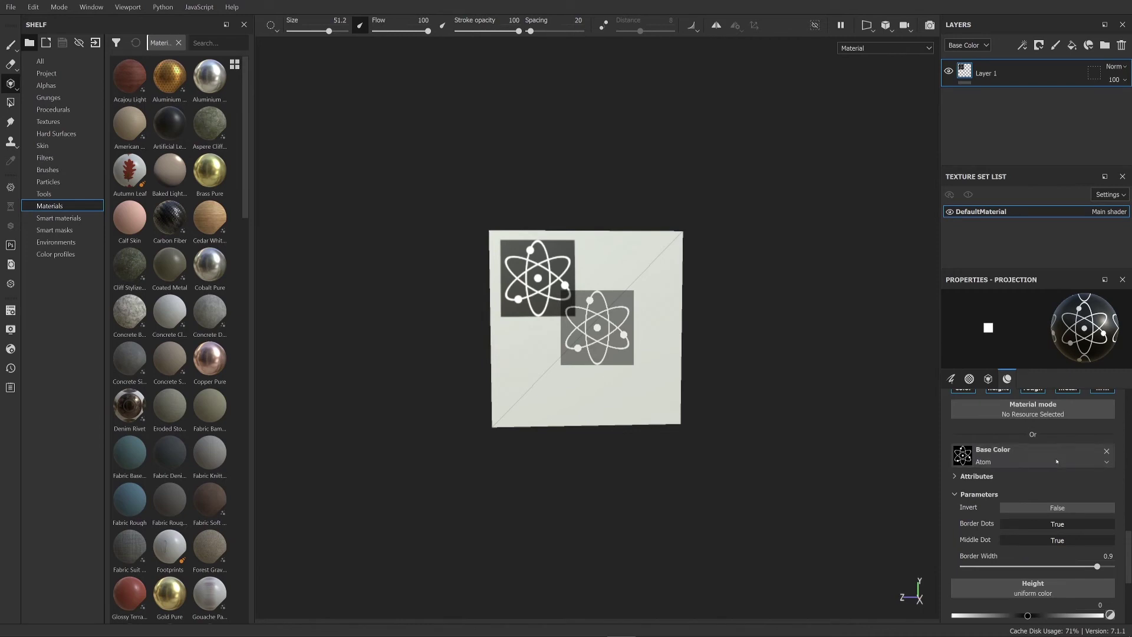
click(1055, 460)
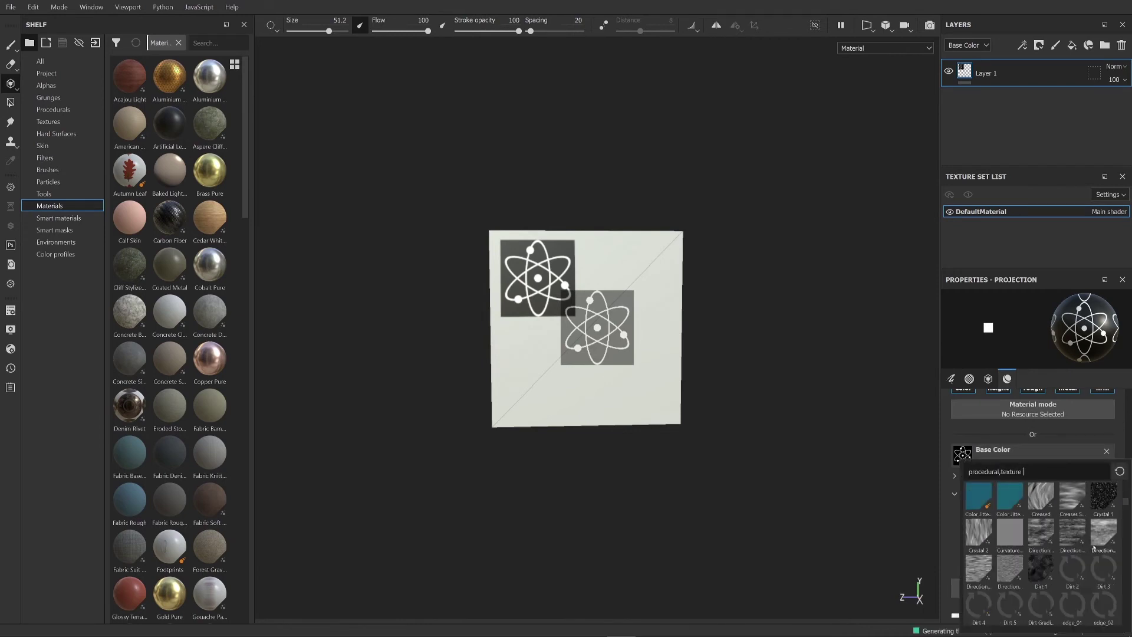
scroll(1048, 534, down, 3)
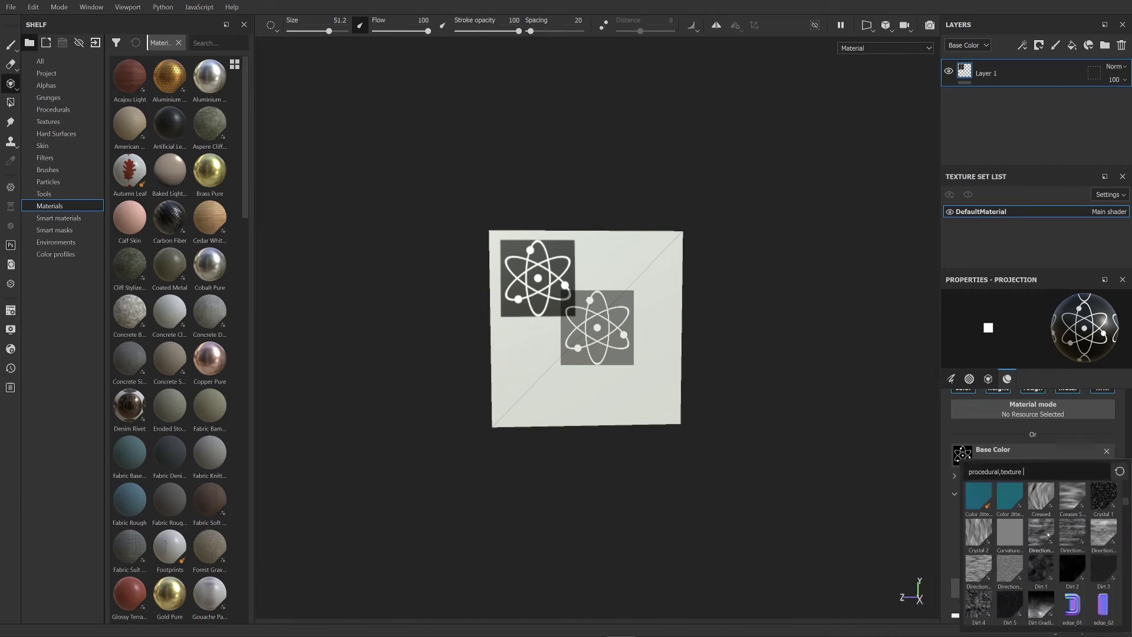
scroll(1049, 534, up, 3)
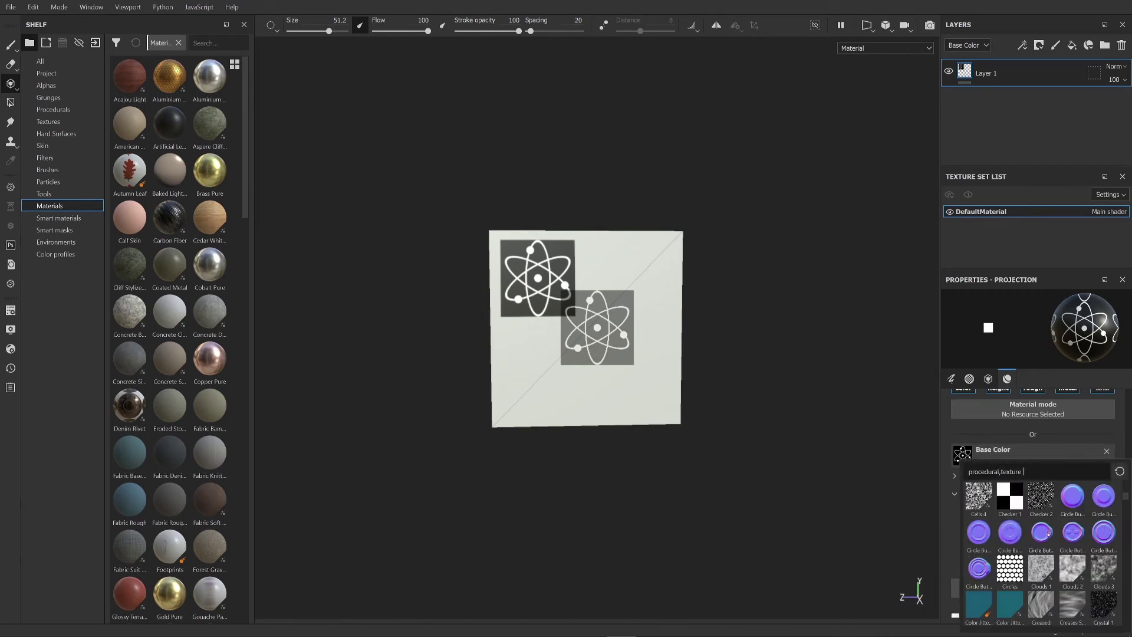
click(1009, 570)
Step: Project the Circles pattern onto the front face's upper-right corner and again onto its lower middle area
mouse_move(768, 445)
alt+middle_down()
mouse_move(744, 427)
mouse_move(738, 494)
alt+middle_up()
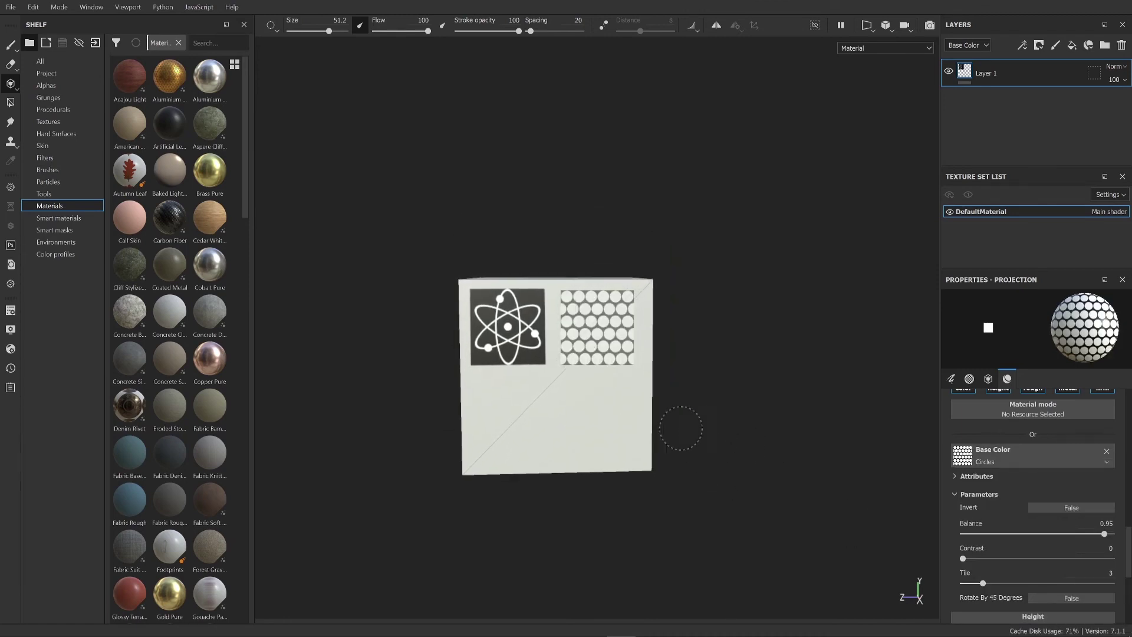
mouse_move(641, 302)
mouse_down()
mouse_move(588, 306)
mouse_move(562, 375)
mouse_move(595, 313)
mouse_move(619, 324)
mouse_move(592, 386)
mouse_up()
alt+middle_drag(775, 451, 796, 371)
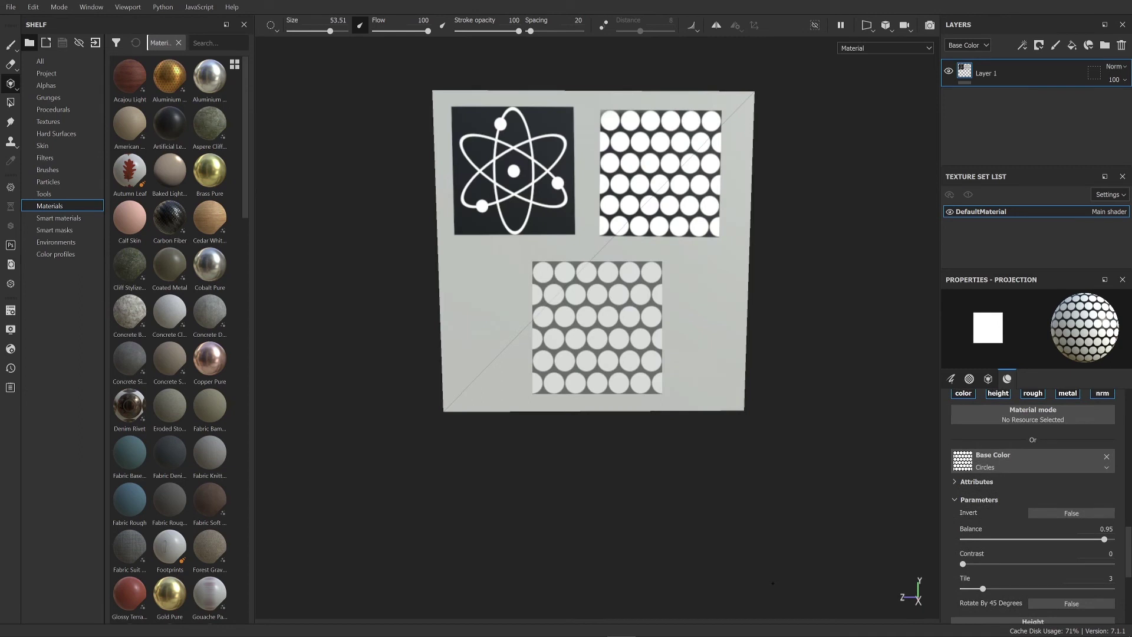
mouse_move(637, 407)
mouse_down()
mouse_move(619, 384)
mouse_move(652, 341)
mouse_move(581, 326)
mouse_move(546, 290)
mouse_move(543, 354)
mouse_move(644, 341)
mouse_move(607, 278)
mouse_move(558, 323)
mouse_move(688, 348)
mouse_up()
Step: Switch to the Paint tool and examine the projected Atom and Circles patterns on the cube's front, side and top faces
alt+drag(572, 498, 661, 523)
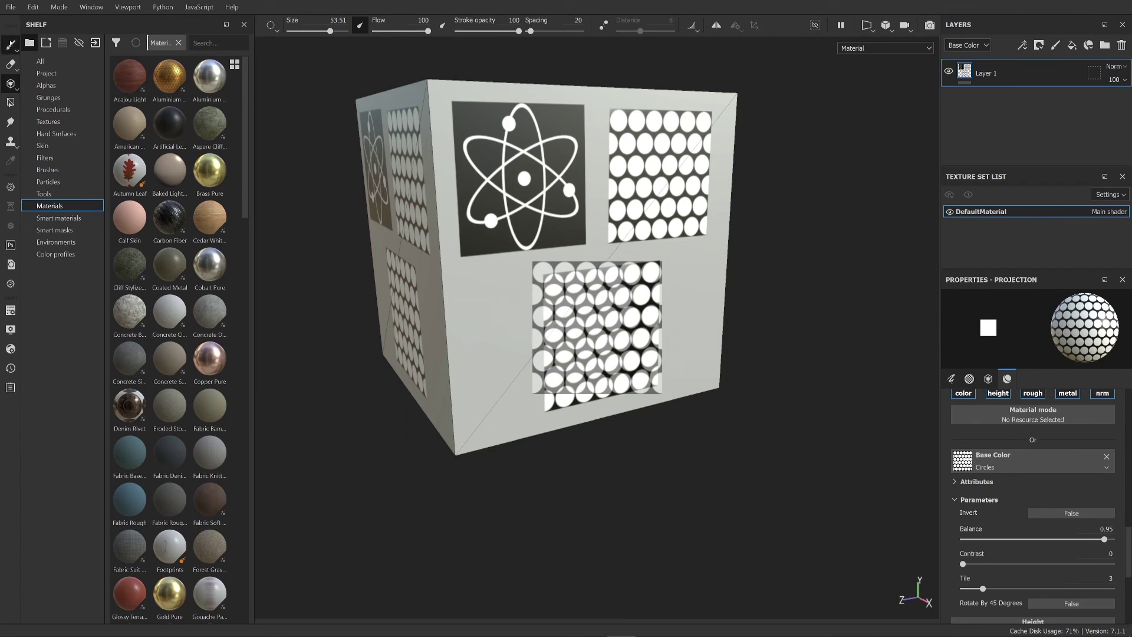
click(10, 44)
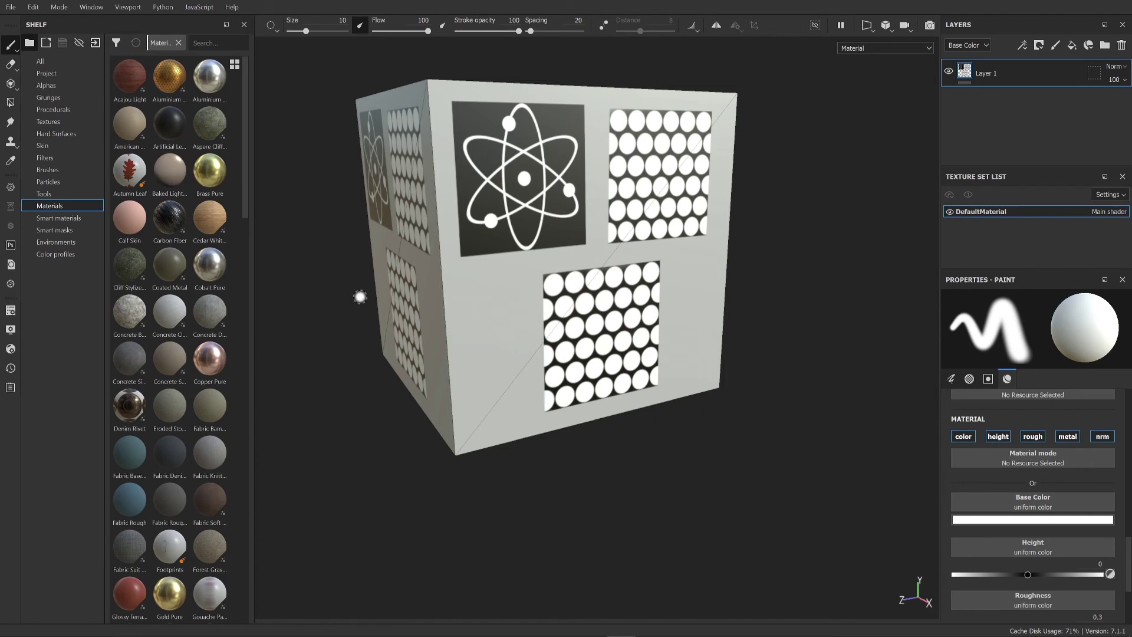
alt+drag(607, 492, 618, 507)
alt+right_drag(618, 507, 616, 478)
alt+drag(617, 477, 669, 425)
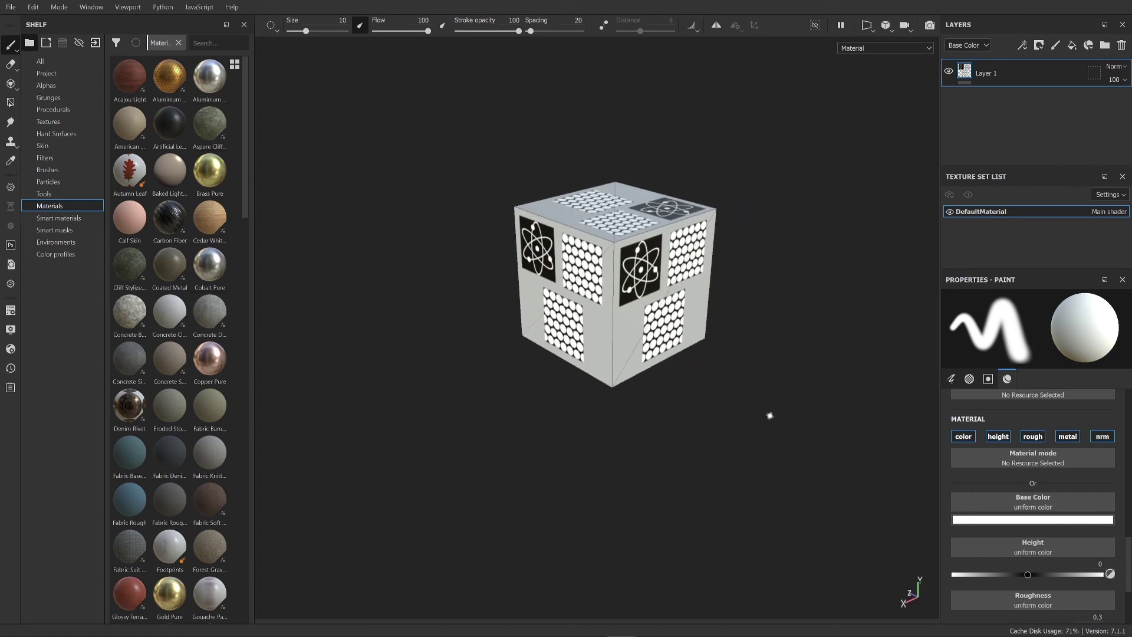
alt+drag(705, 501, 690, 489)
scroll(667, 394, down, 2)
scroll(667, 391, up, 4)
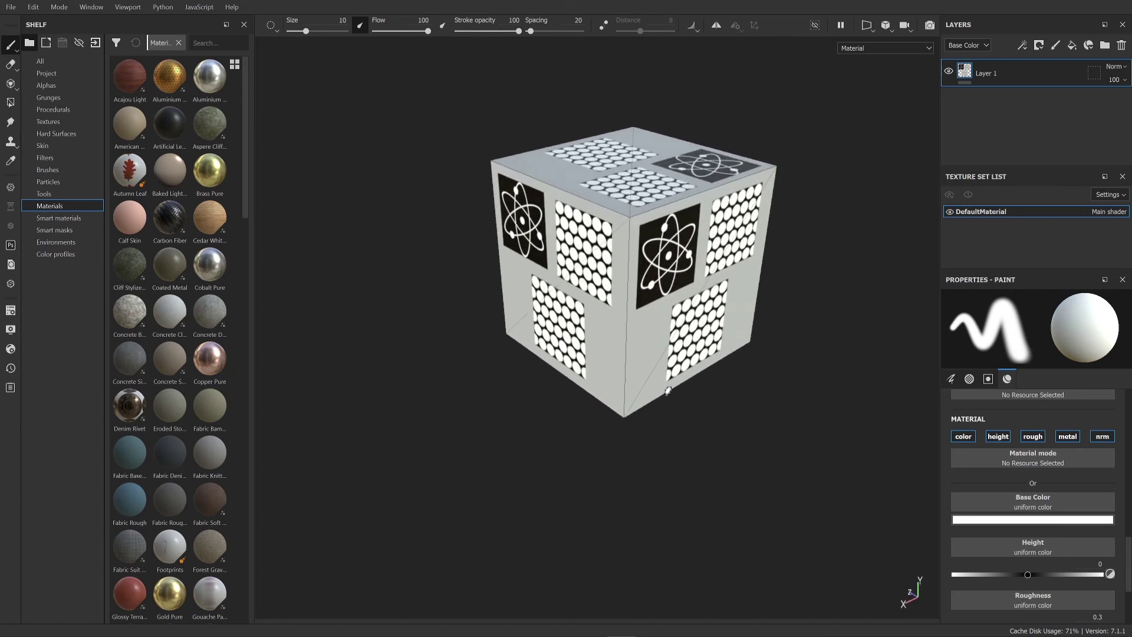
alt+drag(806, 439, 673, 452)
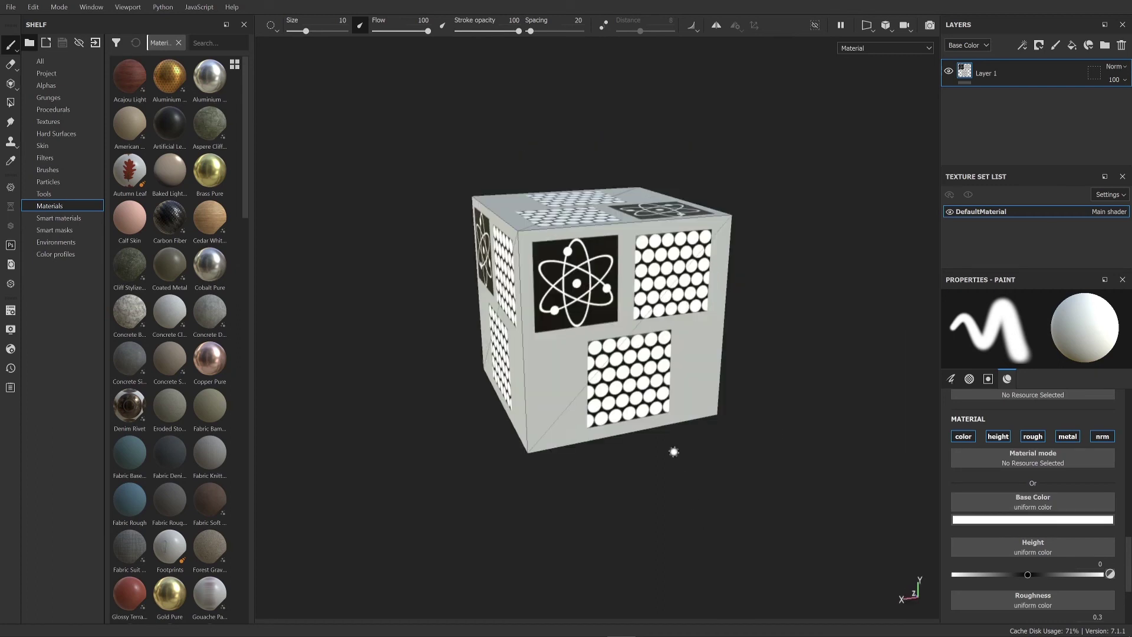